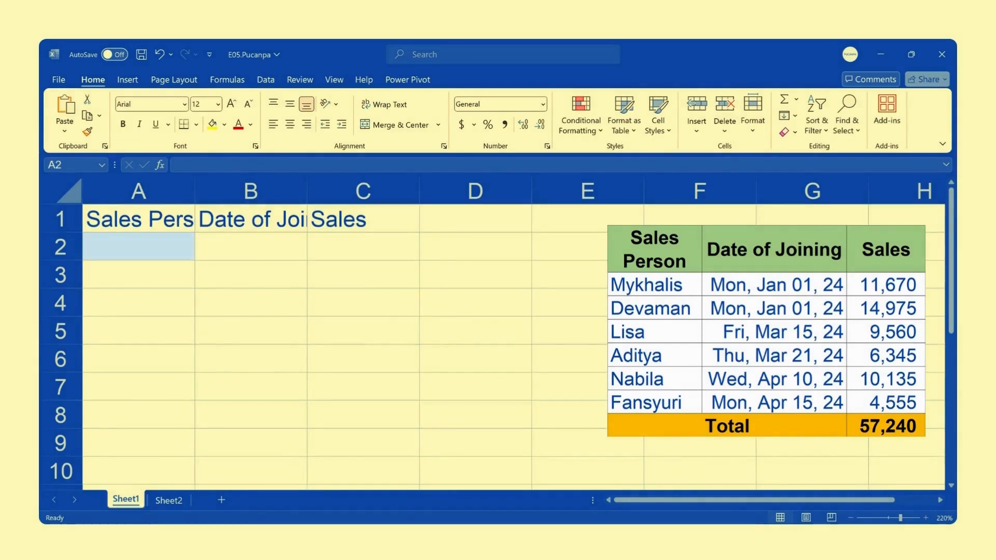
Enter the salespeople's names down the Sales Person column from A2, leaving out the third person in the reference table
{"action": "type", "text": "Mykhalis"}
{"action": "key", "text": "Return"}
{"action": "type", "text": "Devaman"}
{"action": "key", "text": "Return"}
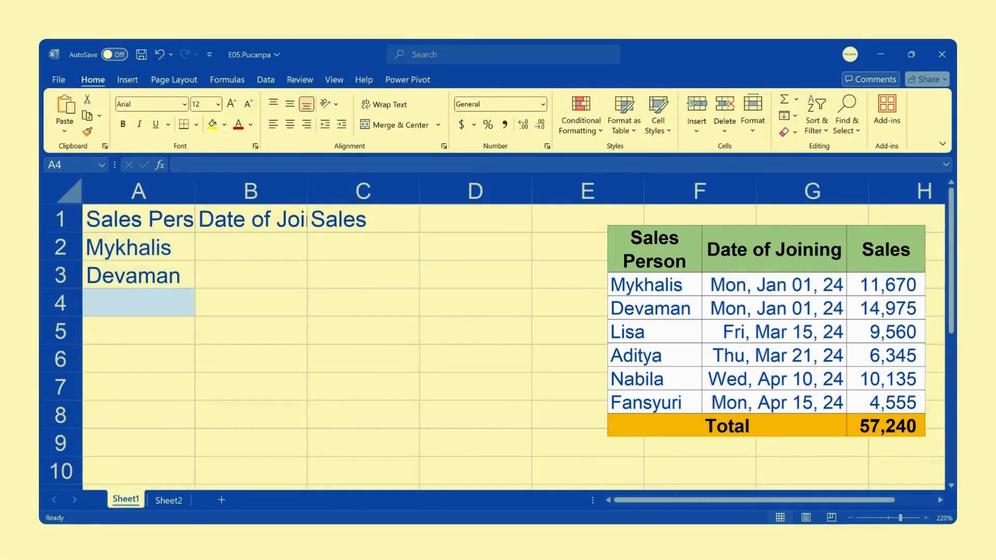
{"action": "type", "text": "Aditya"}
{"action": "key", "text": "Return"}
{"action": "type", "text": "Nabila"}
{"action": "key", "text": "Return"}
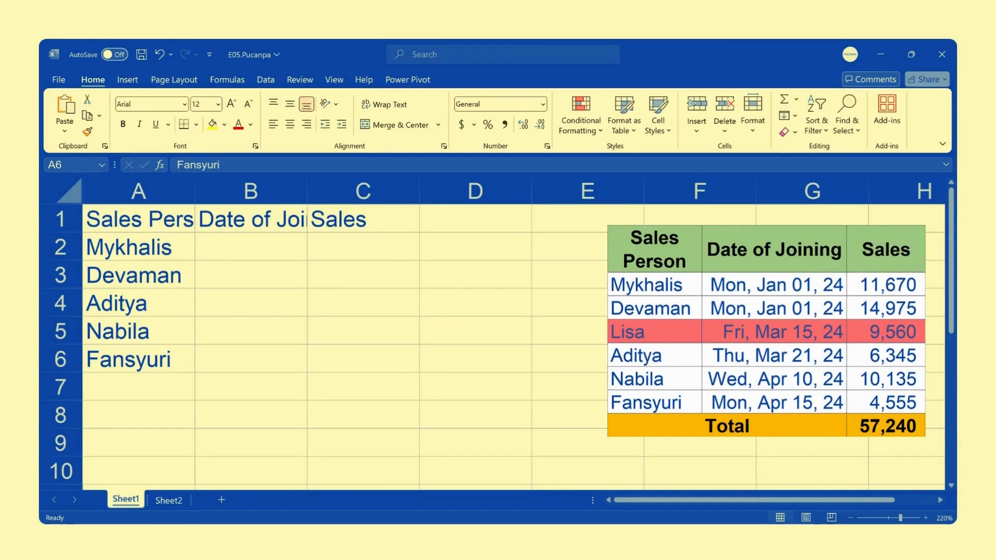
Insert a blank sheet row above row 4, between the second and third entered names
{"action": "left_click", "coordinate": [162, 306]}
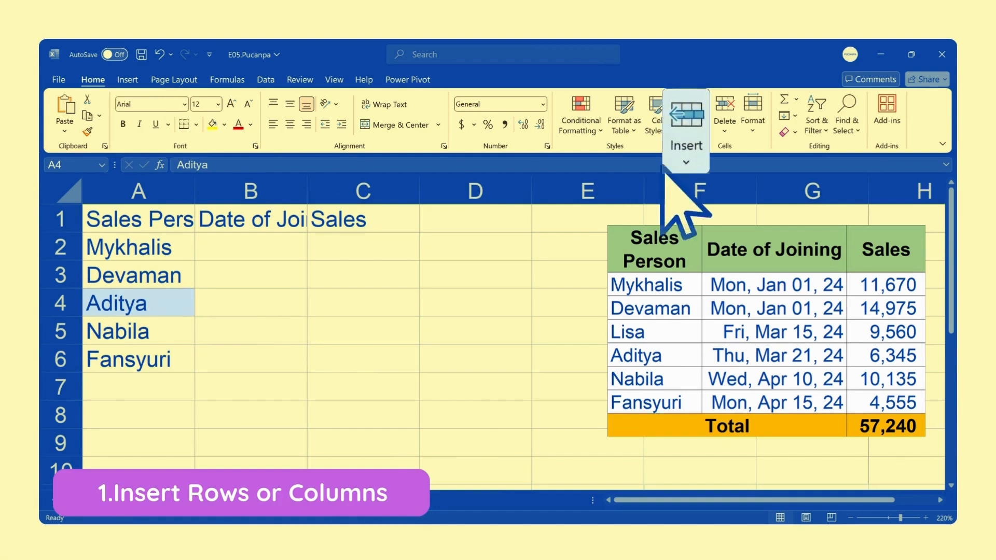
{"action": "left_click", "coordinate": [696, 127]}
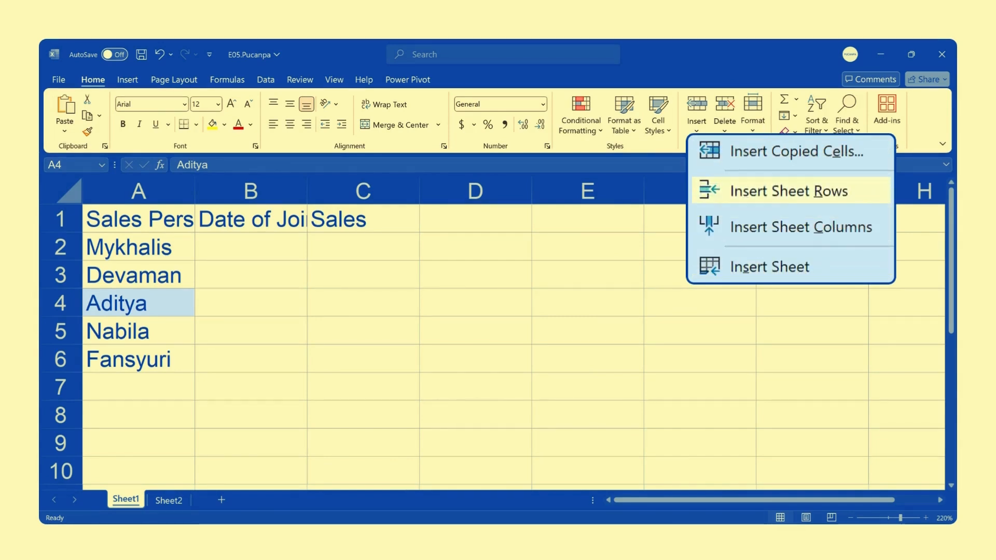
{"action": "left_click", "coordinate": [781, 196]}
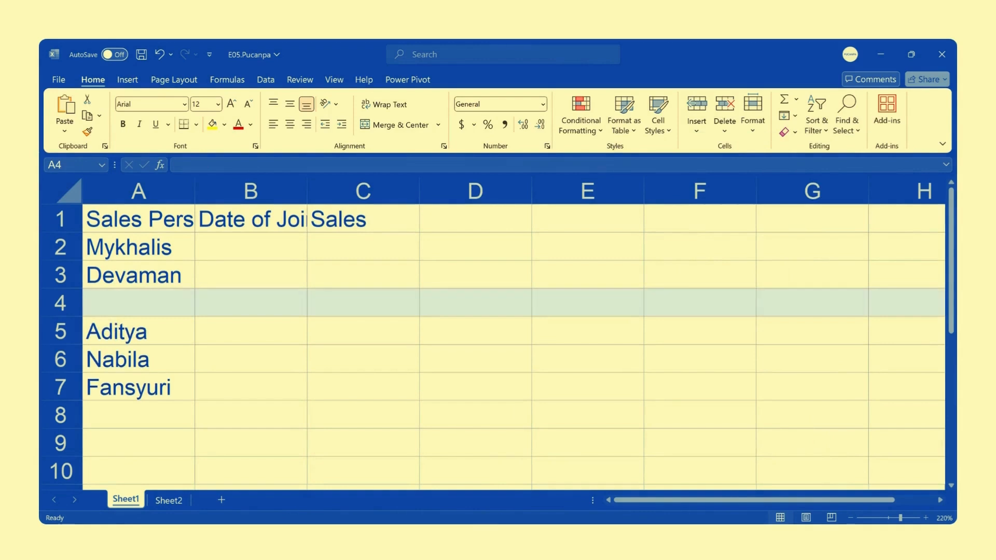
Insert another entire row above row 5 using the cell-level Insert command with the Entire row option
{"action": "left_click", "coordinate": [162, 330]}
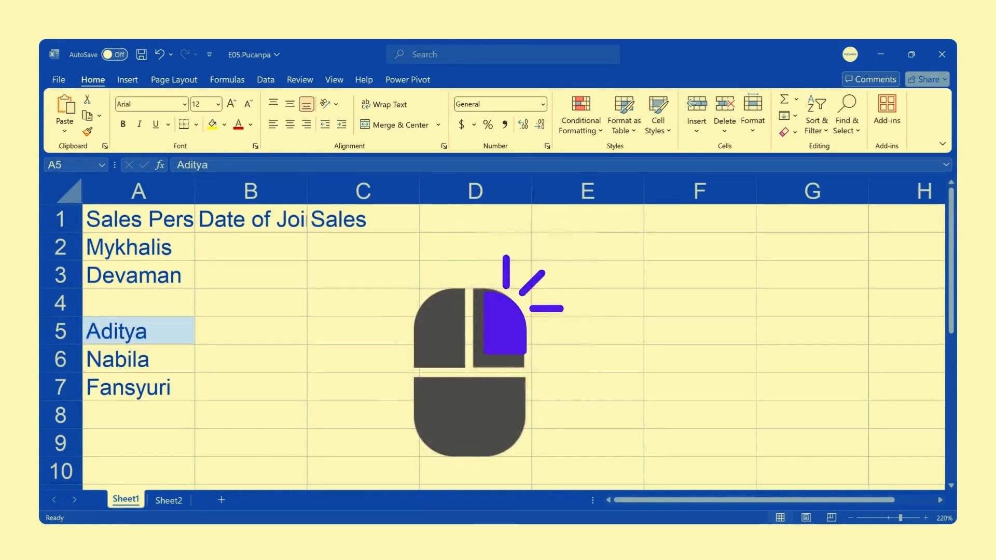
{"action": "right_click", "coordinate": [139, 331]}
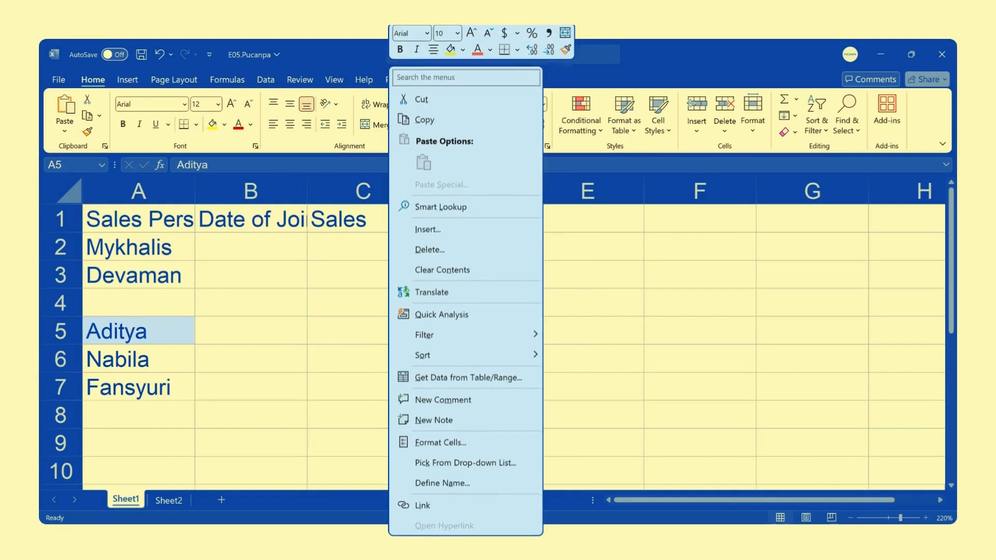
{"action": "left_click", "coordinate": [467, 234]}
{"action": "left_click", "coordinate": [463, 372]}
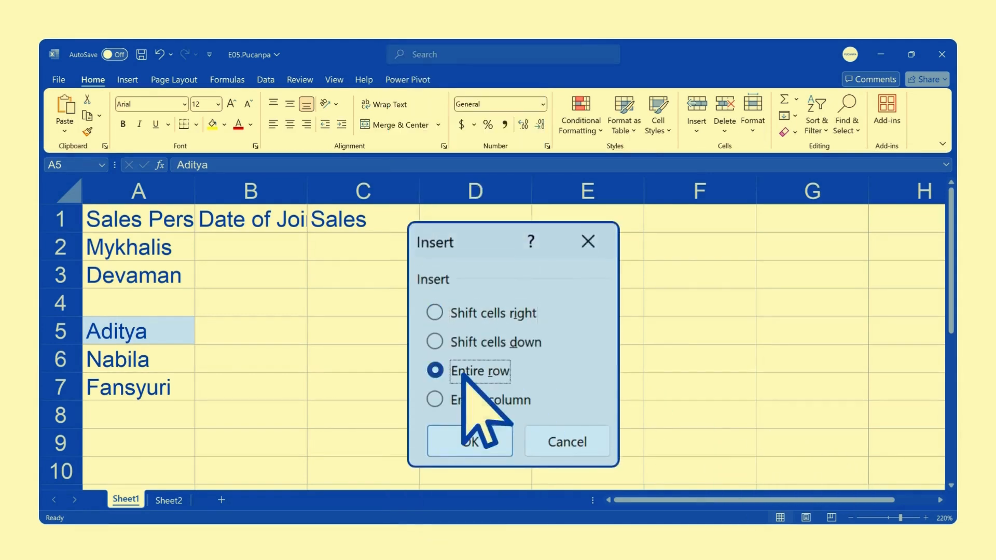
{"action": "left_click", "coordinate": [493, 435]}
Insert an entire column before column A from cell A6, undoing and redoing the insertion once
{"action": "left_click", "coordinate": [162, 358]}
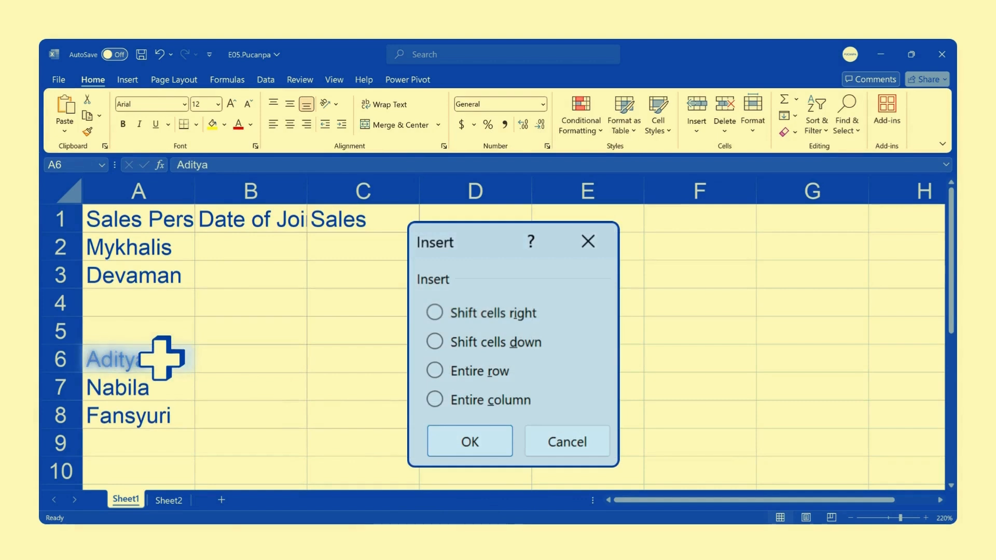
{"action": "left_click", "coordinate": [486, 402]}
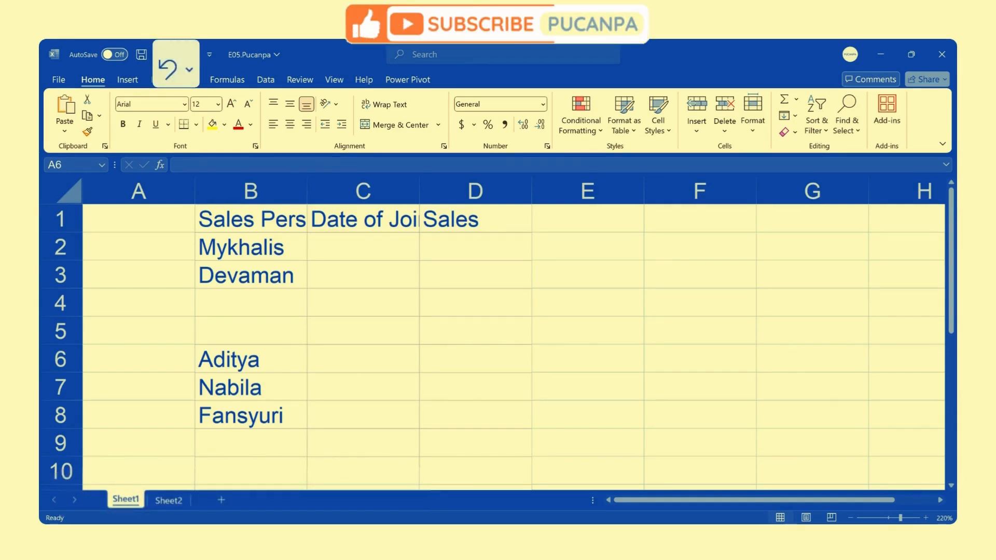
{"action": "left_click", "coordinate": [168, 69]}
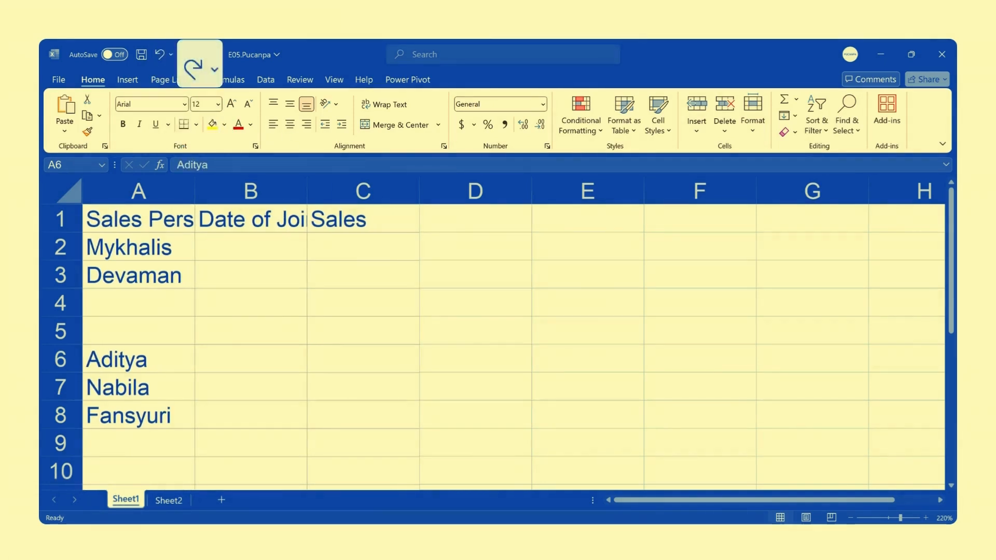
{"action": "left_click", "coordinate": [197, 73]}
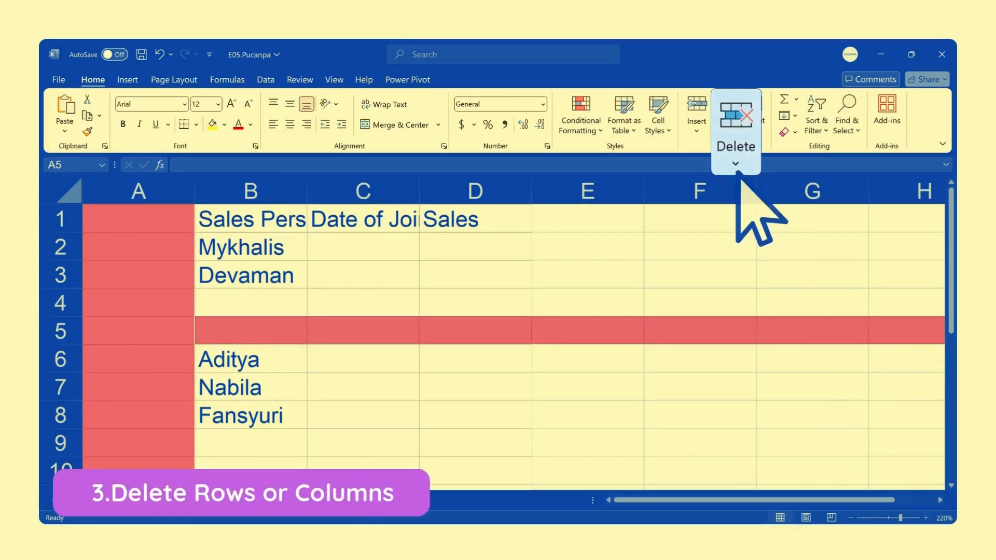
Delete the blank sheet column A and the extra blank row 5
{"action": "left_click", "coordinate": [736, 170]}
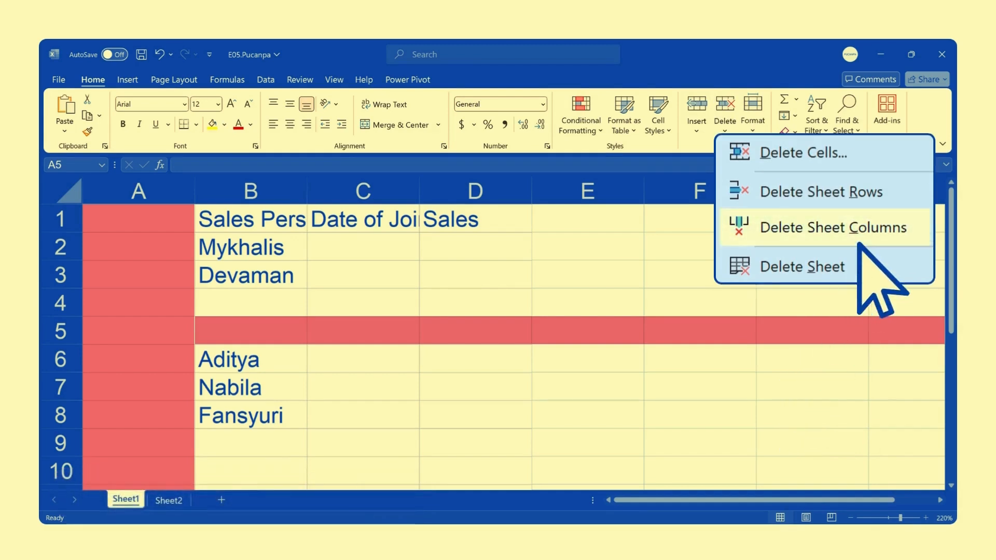
{"action": "left_click", "coordinate": [858, 244]}
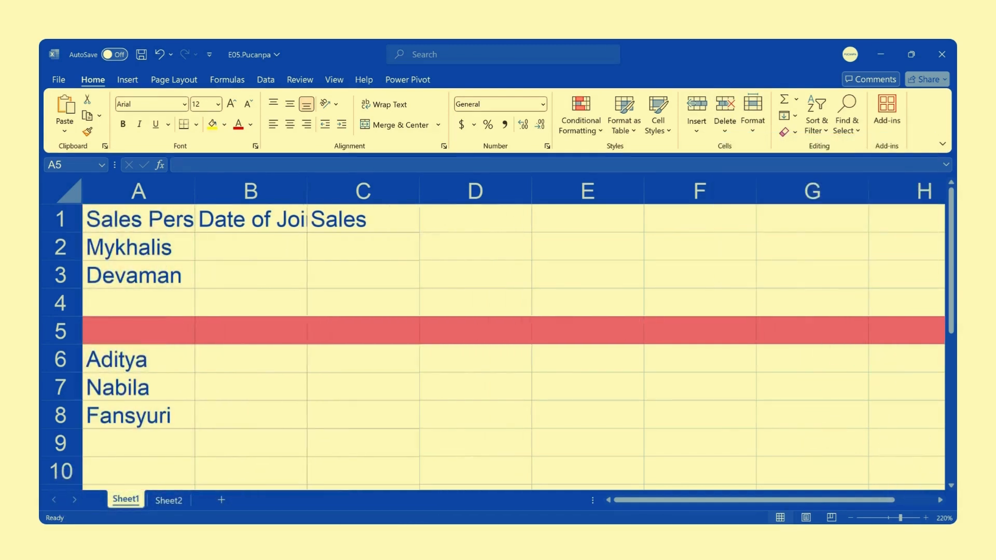
{"action": "left_click", "coordinate": [725, 116]}
{"action": "left_click", "coordinate": [851, 200]}
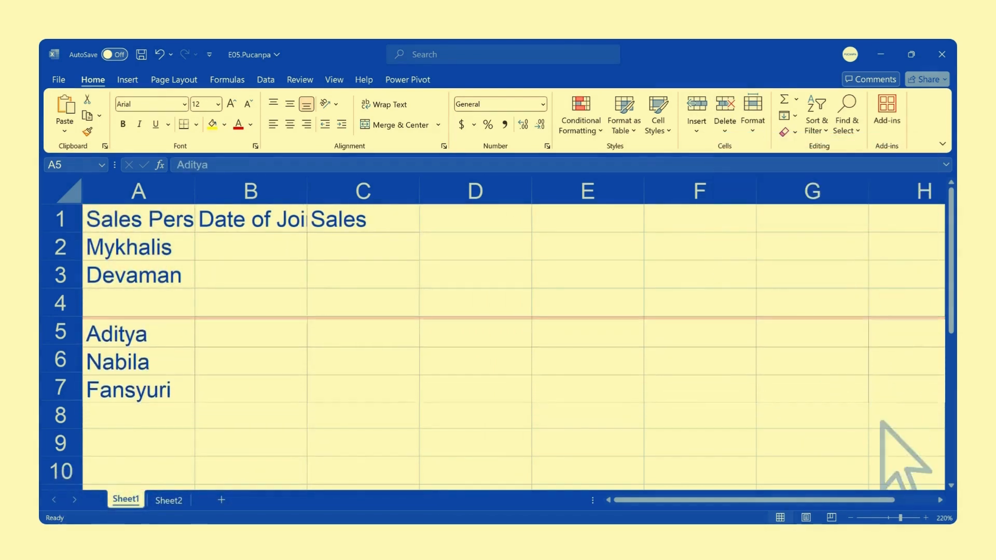
Enter the missing salesperson's name in A4 and fill in the joining dates from the reference table in B2:B7
{"action": "left_click", "coordinate": [139, 302]}
{"action": "type", "text": "Lis"}
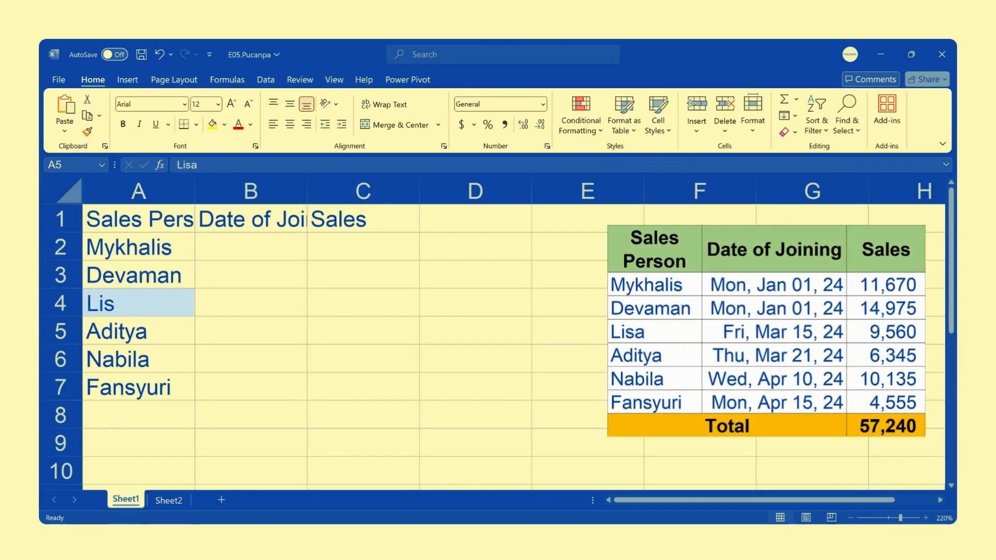
{"action": "type", "text": "a"}
{"action": "left_click", "coordinate": [250, 247]}
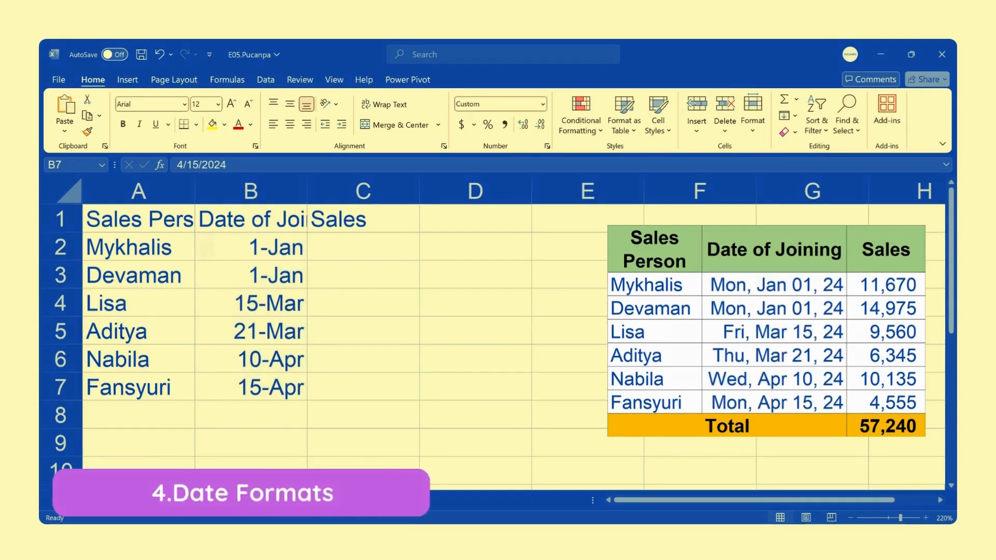
Apply the Long Date number format to the joining dates in B2:B7
{"action": "left_click_drag", "start_coordinate": [251, 247], "coordinate": [251, 386]}
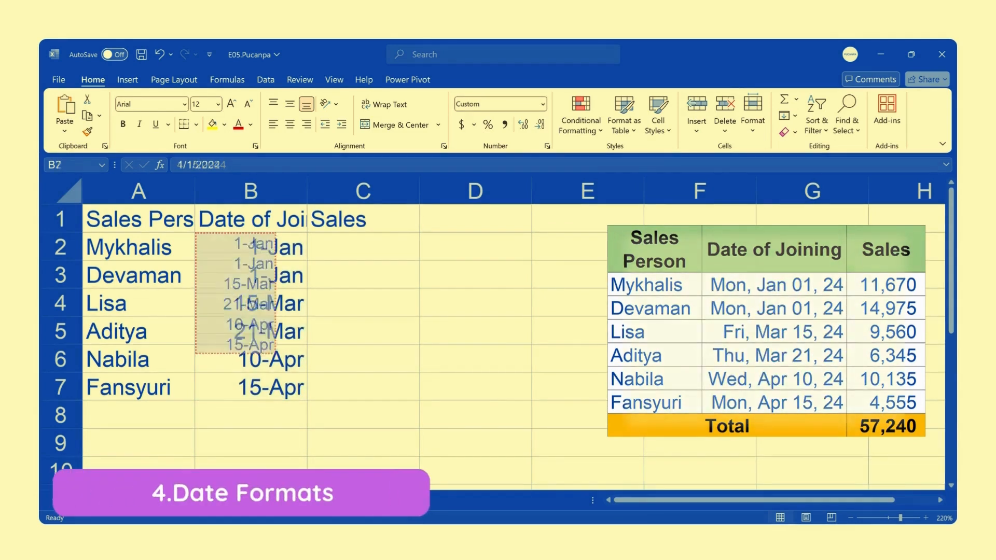
{"action": "key", "text": "ctrl+c"}
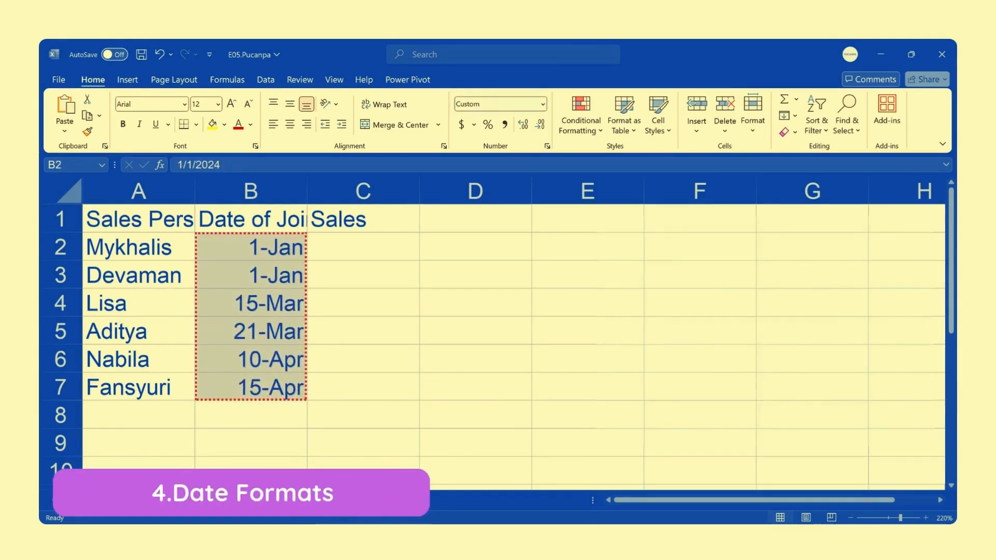
{"action": "left_click", "coordinate": [543, 122]}
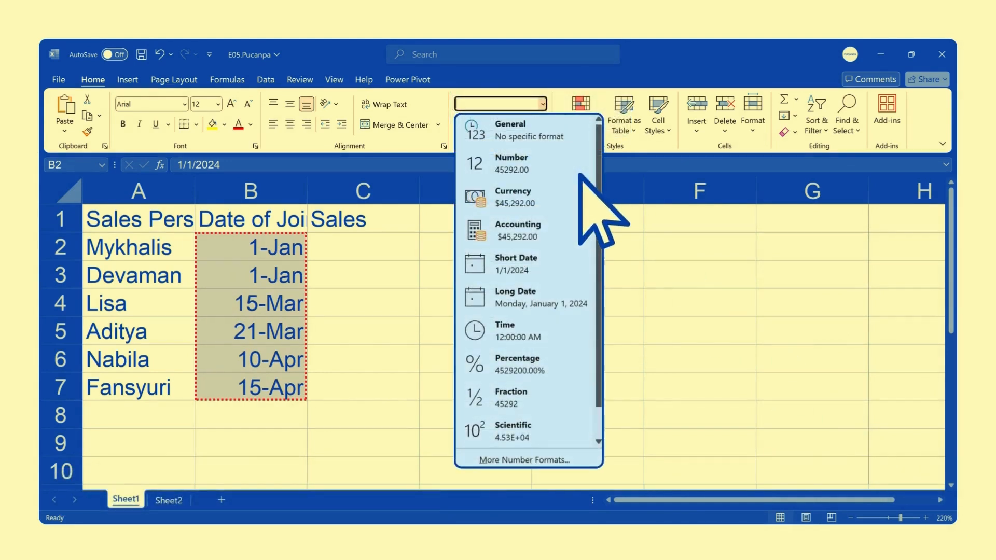
{"action": "left_click", "coordinate": [540, 303]}
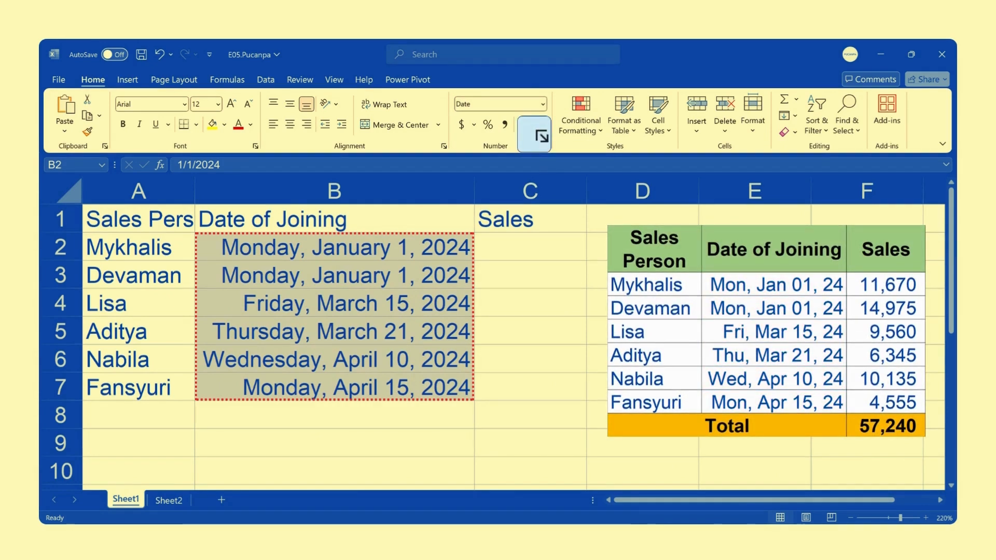
Give the joining dates in B2:B7 the custom number format "ddd, mmm dd, yy"
{"action": "left_click", "coordinate": [540, 135]}
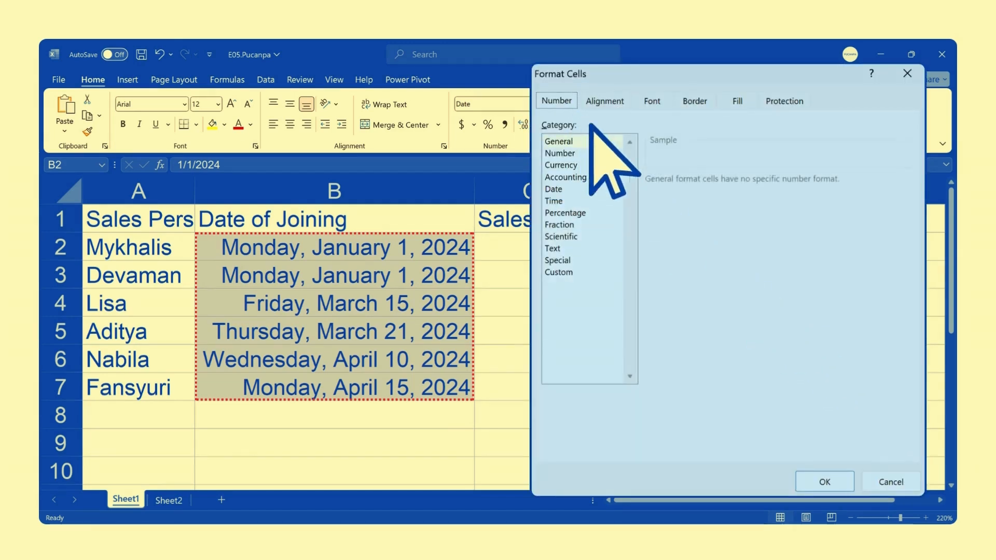
{"action": "left_click", "coordinate": [614, 189]}
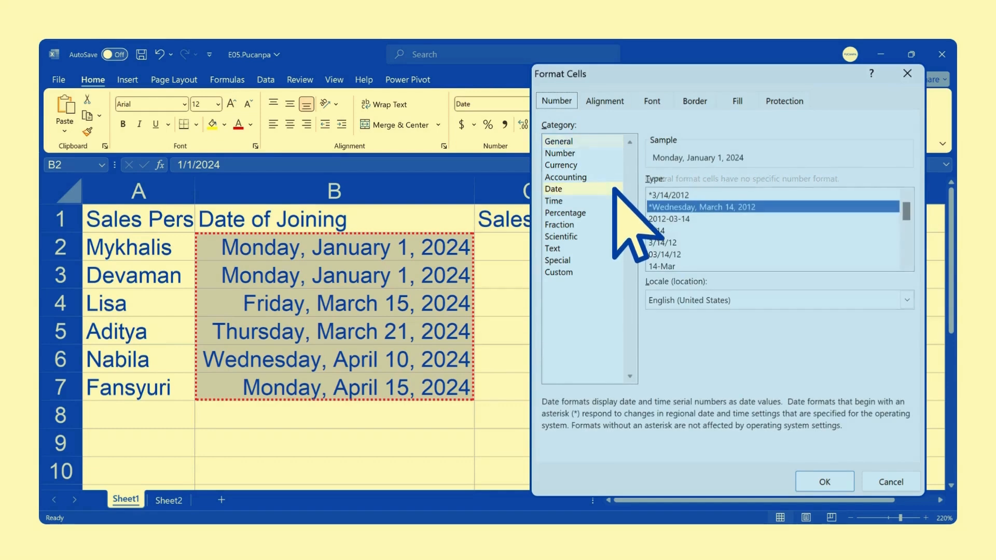
{"action": "left_click", "coordinate": [614, 272]}
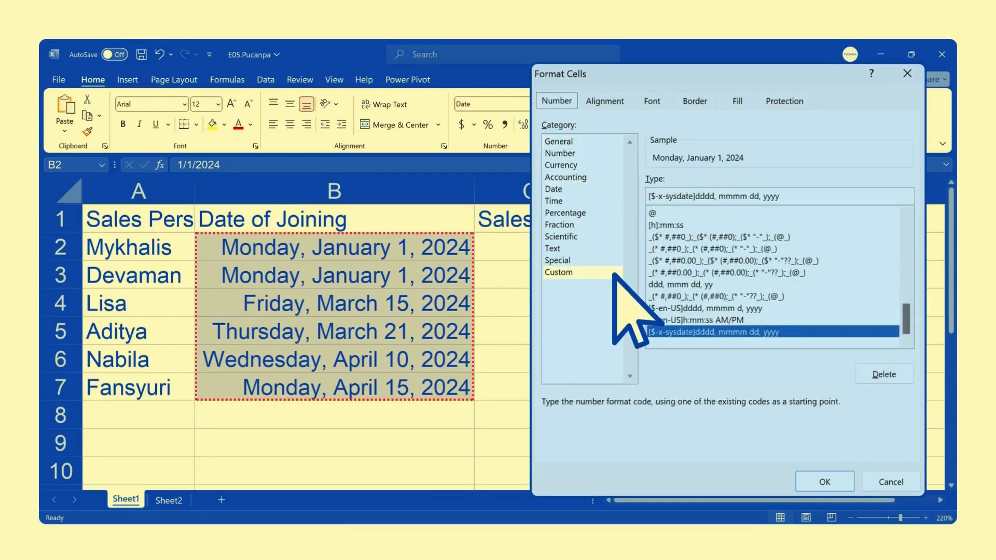
{"action": "key", "text": "BackSpace"}
{"action": "key", "text": "BackSpace"}
{"action": "key", "text": "BackSpace"}
{"action": "key", "text": "BackSpace"}
{"action": "key", "text": "BackSpace"}
{"action": "key", "text": "BackSpace"}
{"action": "key", "text": "BackSpace"}
{"action": "key", "text": "BackSpace"}
{"action": "key", "text": "BackSpace"}
{"action": "key", "text": "BackSpace"}
{"action": "key", "text": "BackSpace"}
{"action": "key", "text": "BackSpace"}
{"action": "key", "text": "BackSpace"}
{"action": "key", "text": "BackSpace"}
{"action": "key", "text": "BackSpace"}
{"action": "key", "text": "BackSpace"}
{"action": "key", "text": "BackSpace"}
{"action": "key", "text": "BackSpace"}
{"action": "key", "text": "BackSpace"}
{"action": "key", "text": "BackSpace"}
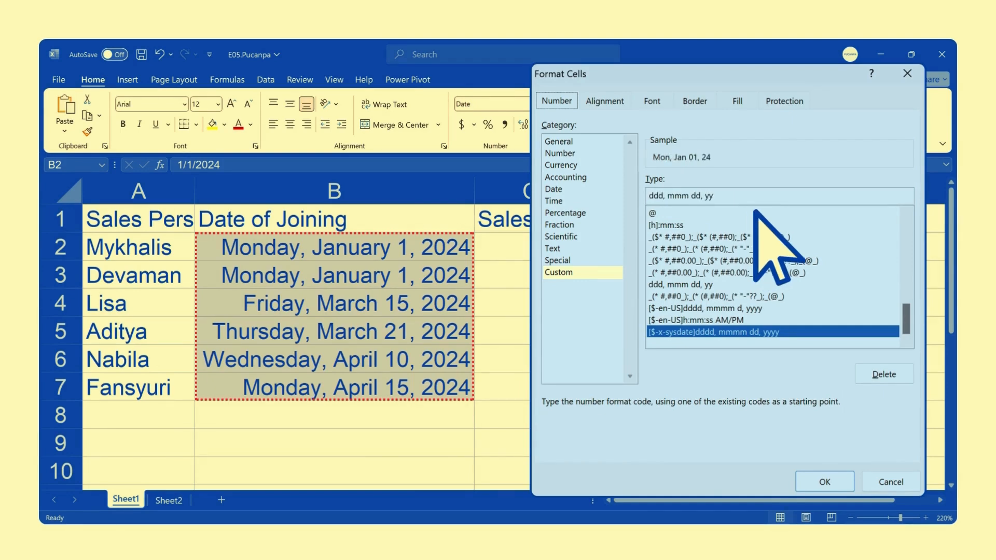
{"action": "key", "text": "Return"}
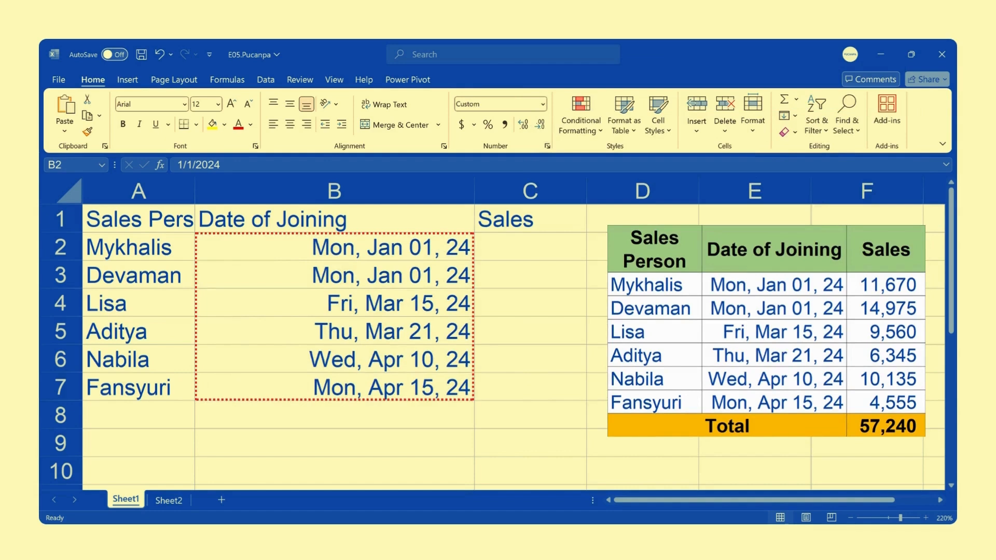
Enter the sales figures from the reference table in C2:C7 and format them in Comma Style with no decimals
{"action": "left_click", "coordinate": [529, 247]}
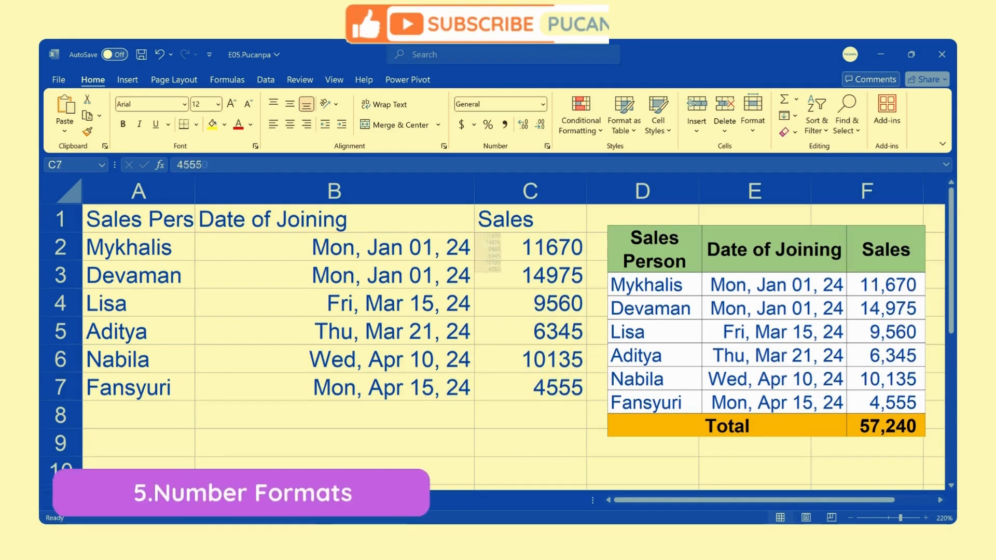
{"action": "left_click_drag", "start_coordinate": [530, 248], "coordinate": [530, 387]}
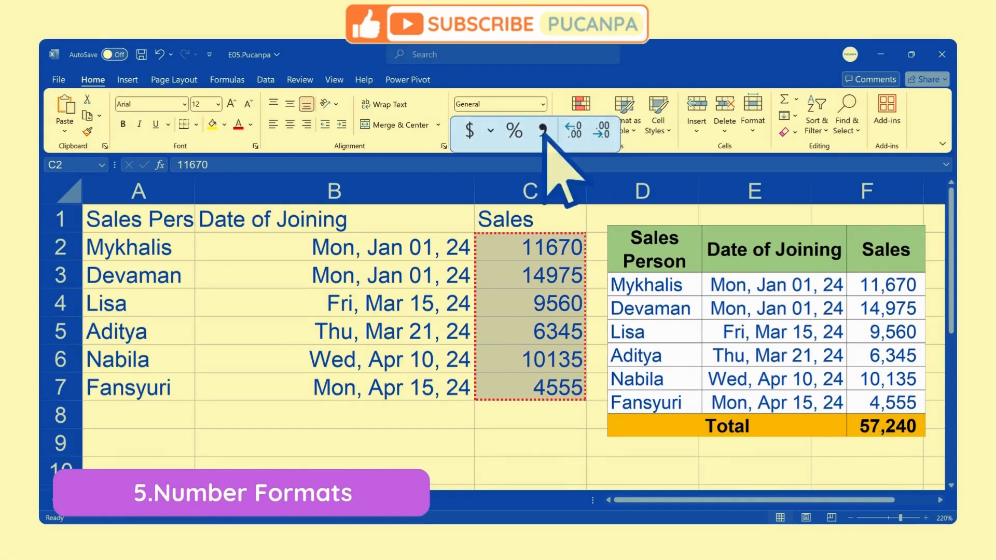
{"action": "left_click", "coordinate": [543, 129]}
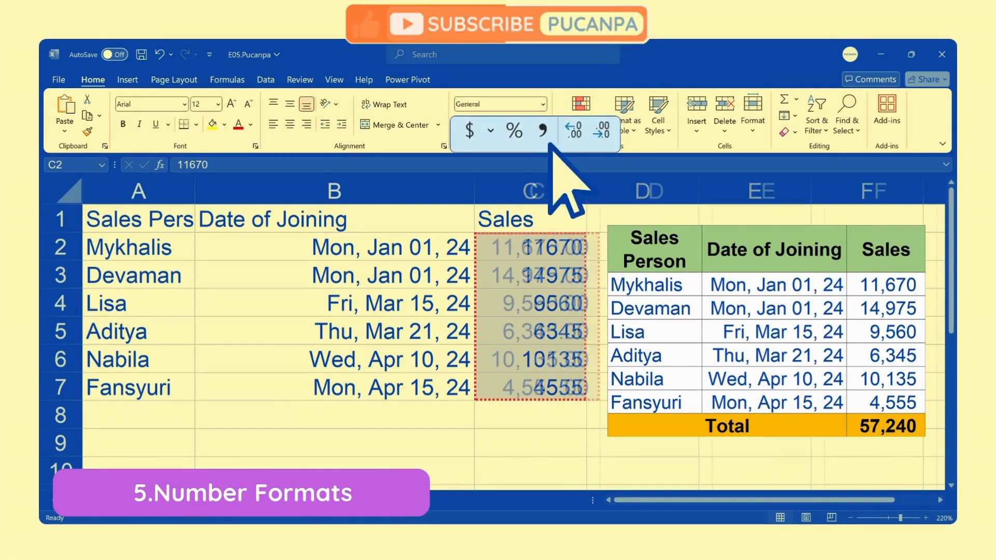
{"action": "left_click", "coordinate": [601, 130]}
{"action": "left_click", "coordinate": [600, 129]}
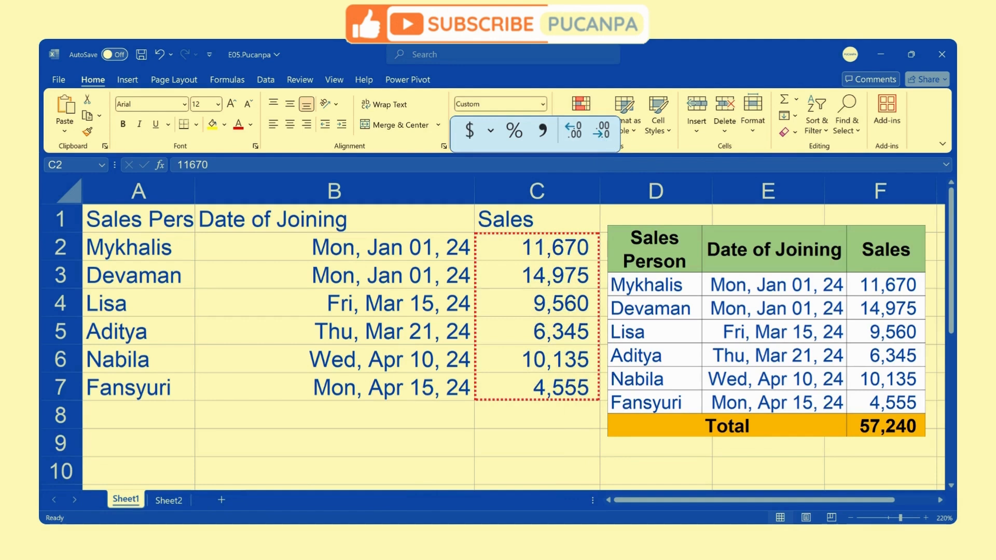
Sum the Sales column in C8 with AutoSum and label the row "Total" in A8
{"action": "left_click", "coordinate": [537, 414]}
{"action": "key", "text": "alt+="}
{"action": "key", "text": "Return"}
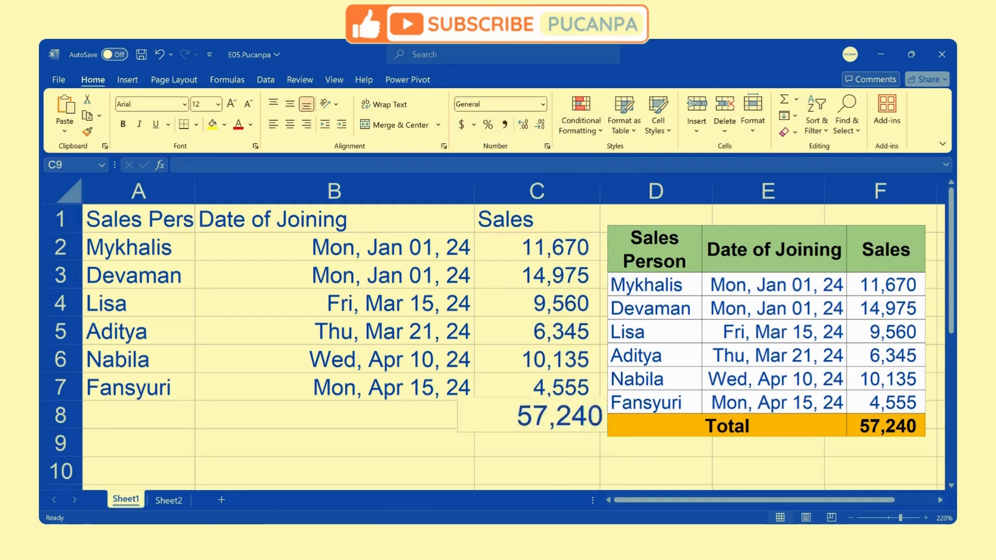
{"action": "left_click", "coordinate": [139, 414]}
{"action": "type", "text": "Tot"}
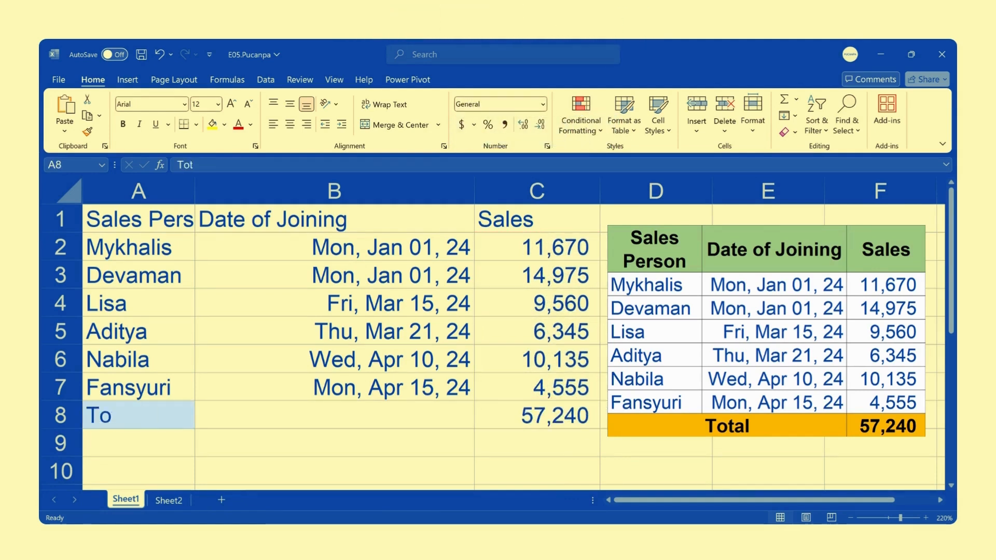
{"action": "type", "text": "al"}
{"action": "key", "text": "Return"}
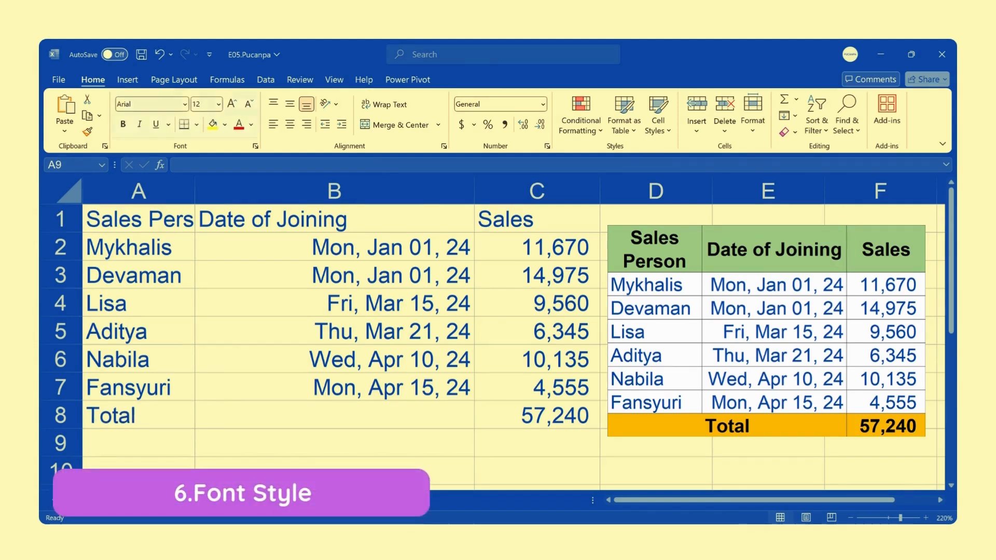
{"action": "left_click", "coordinate": [241, 116]}
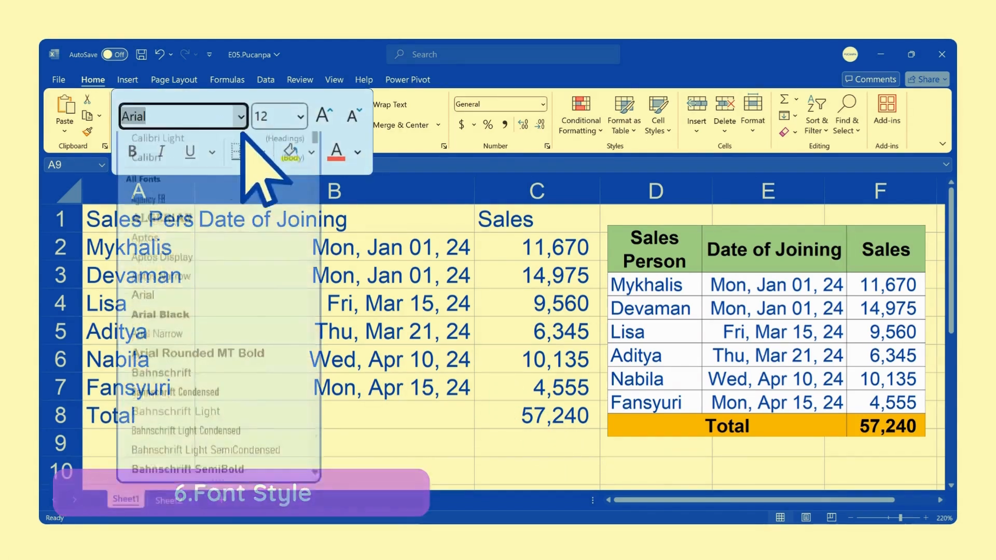
{"action": "left_click_drag", "start_coordinate": [315, 166], "coordinate": [315, 469]}
{"action": "left_click", "coordinate": [418, 363]}
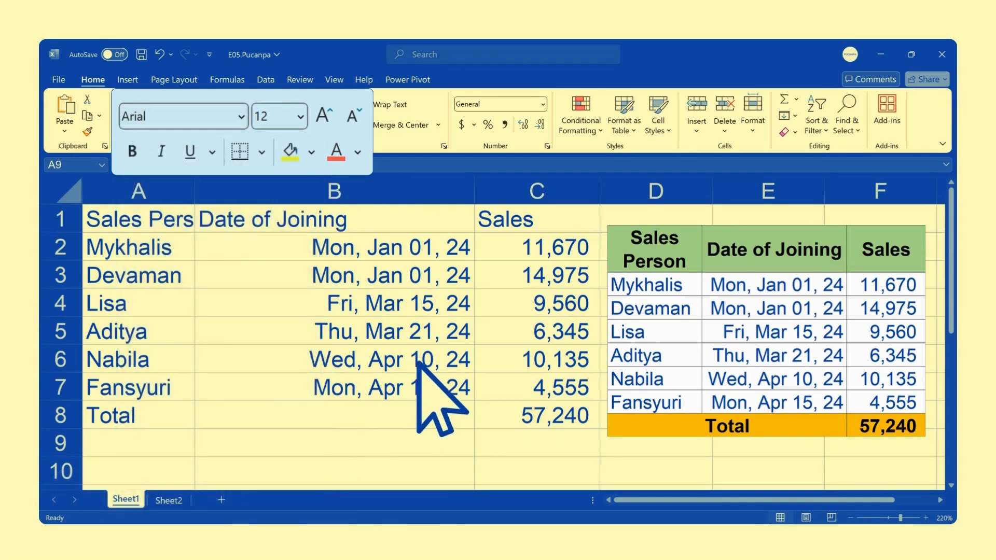
{"action": "left_click", "coordinate": [300, 118]}
{"action": "left_click", "coordinate": [311, 196]}
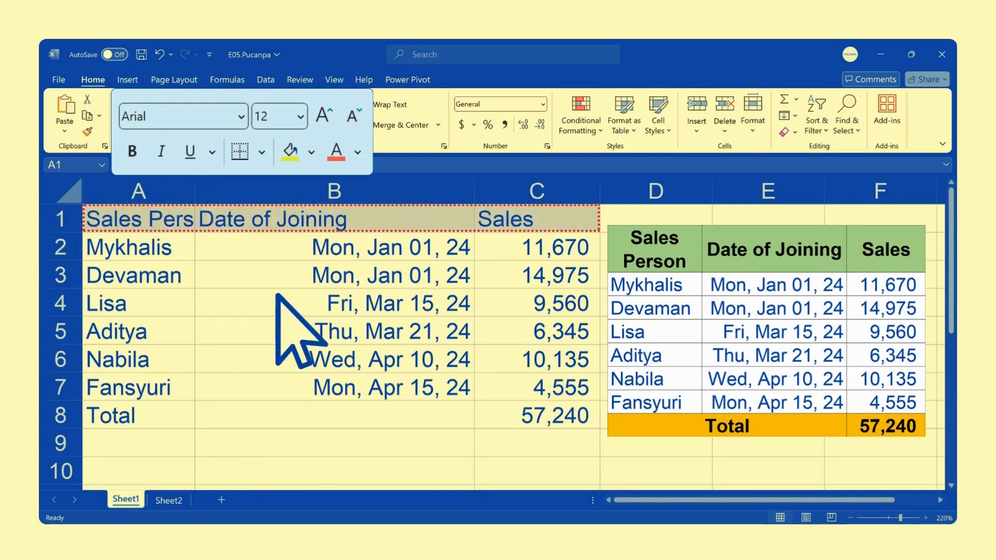
Make the header row A1:C1 and the total row A8:C8 bold
{"action": "left_click", "coordinate": [133, 151]}
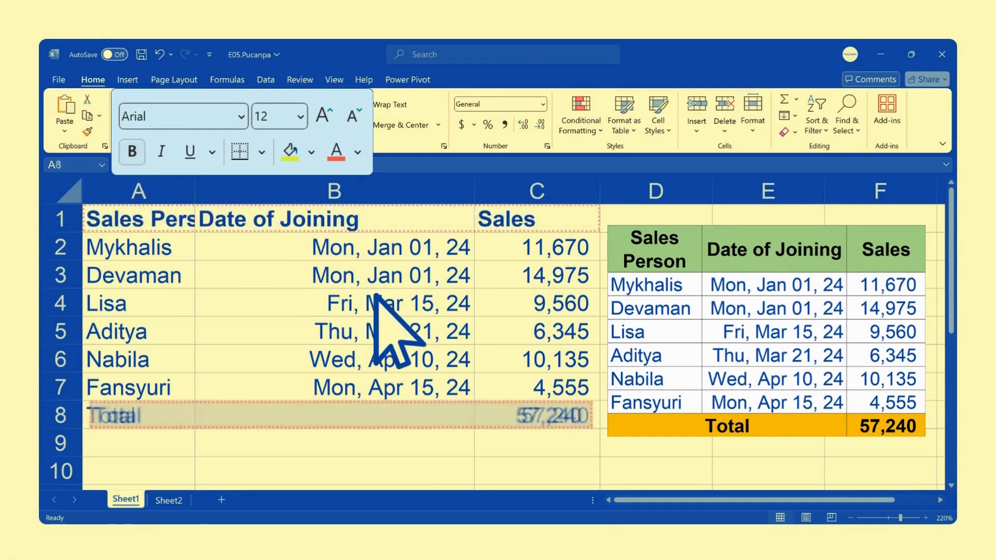
{"action": "left_click", "coordinate": [132, 151]}
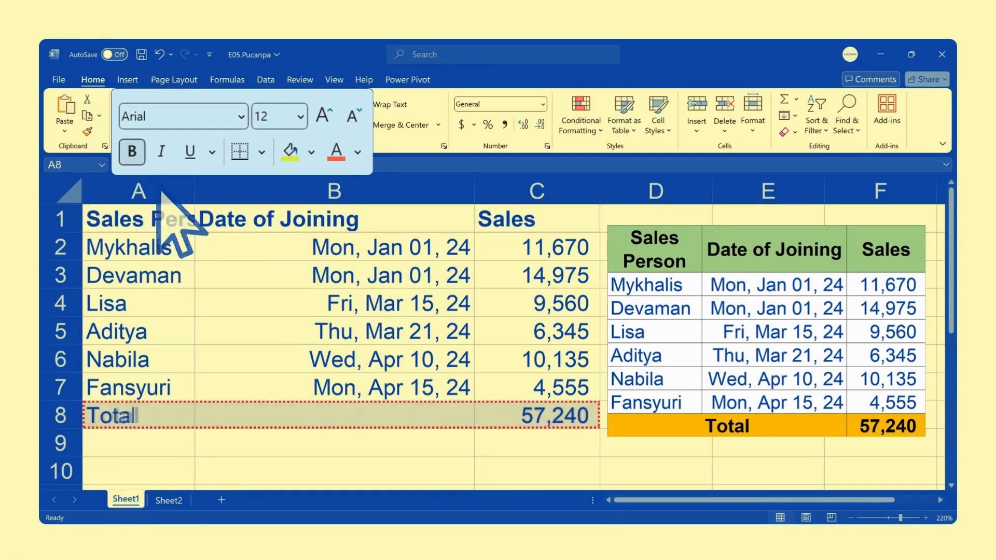
Center the headers in A1:C1 vertically and horizontally and wrap the text in A1
{"action": "left_click_drag", "start_coordinate": [139, 219], "coordinate": [537, 219]}
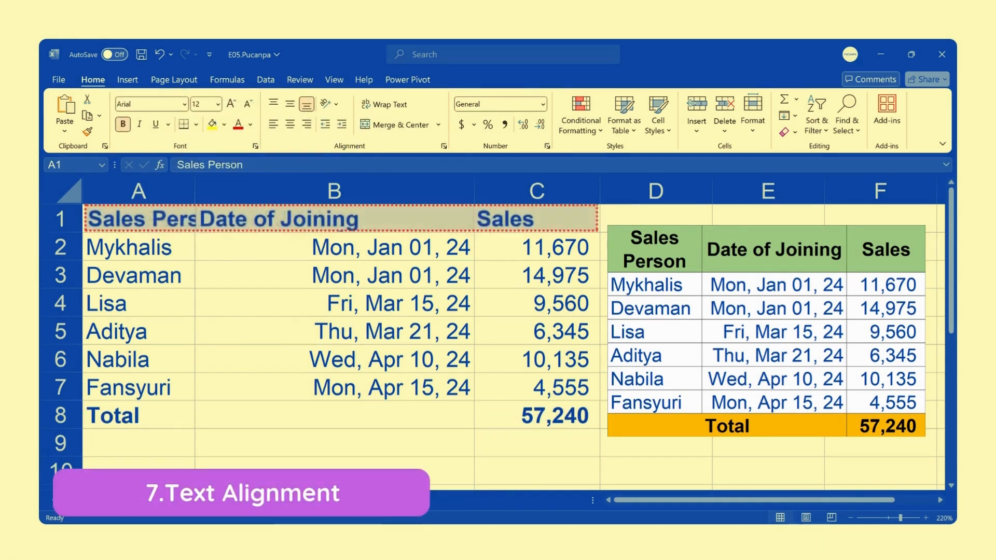
{"action": "left_click", "coordinate": [312, 115]}
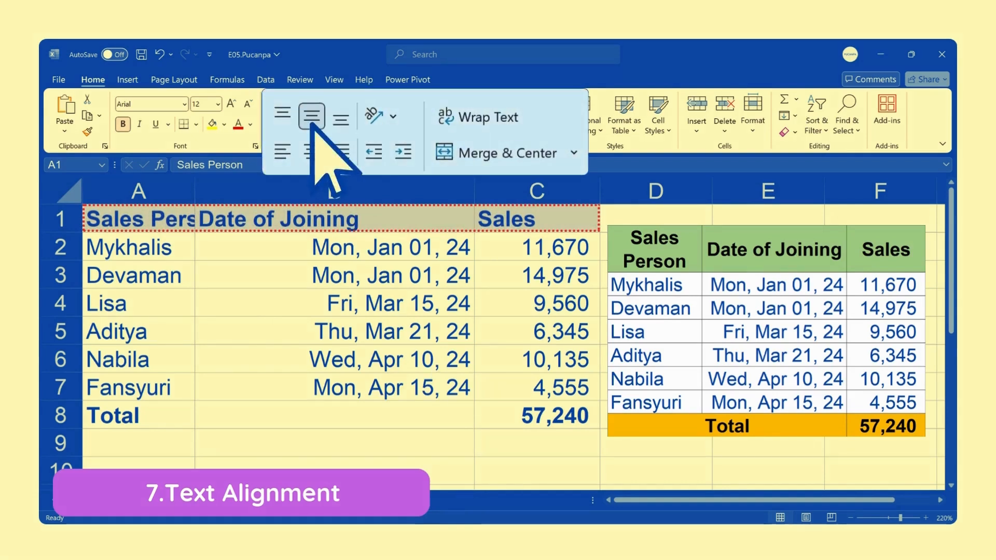
{"action": "left_click", "coordinate": [312, 151]}
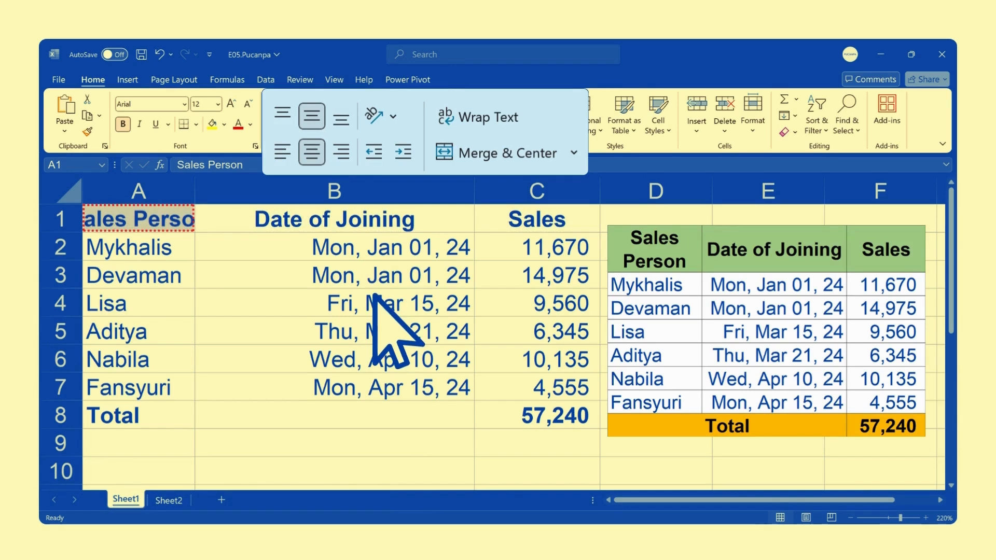
{"action": "left_click", "coordinate": [473, 116]}
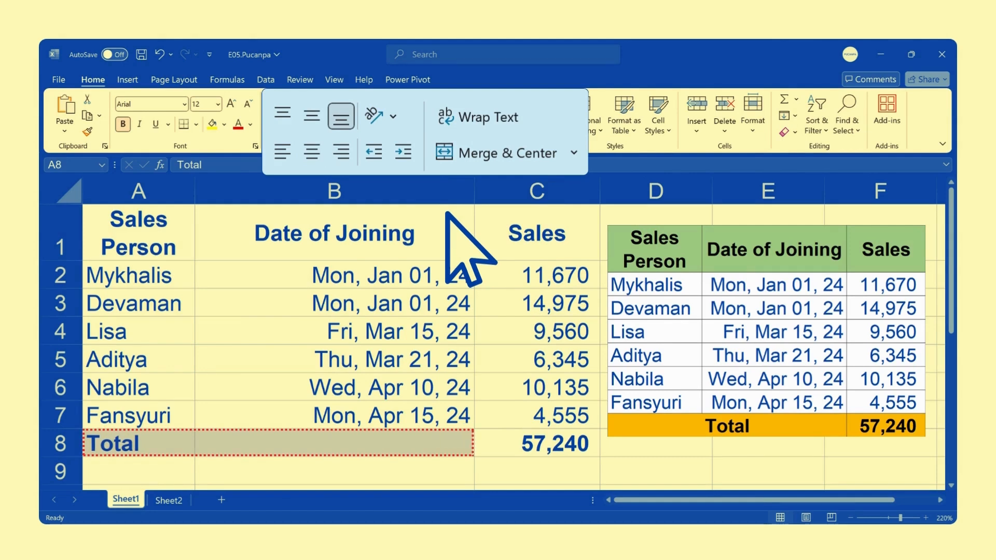
Merge and center the "Total" label across A8:B8 and AutoFit the widths of columns B and C
{"action": "left_click", "coordinate": [488, 156]}
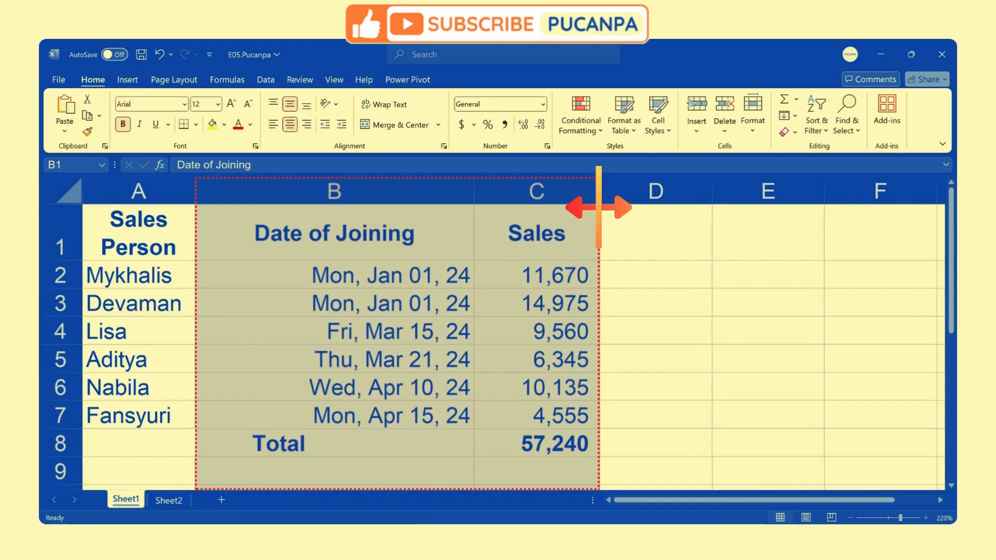
{"action": "mouse_move", "coordinate": [598, 208]}
{"action": "left_mouse_down"}
{"action": "mouse_move", "coordinate": [797, 208]}
{"action": "mouse_move", "coordinate": [590, 207]}
{"action": "left_mouse_up"}
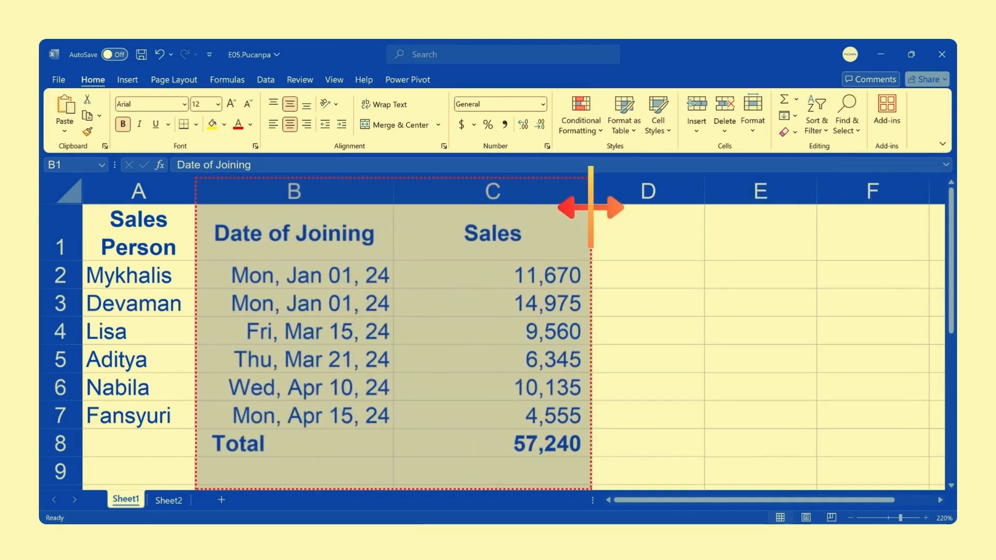
{"action": "double_click", "coordinate": [590, 207]}
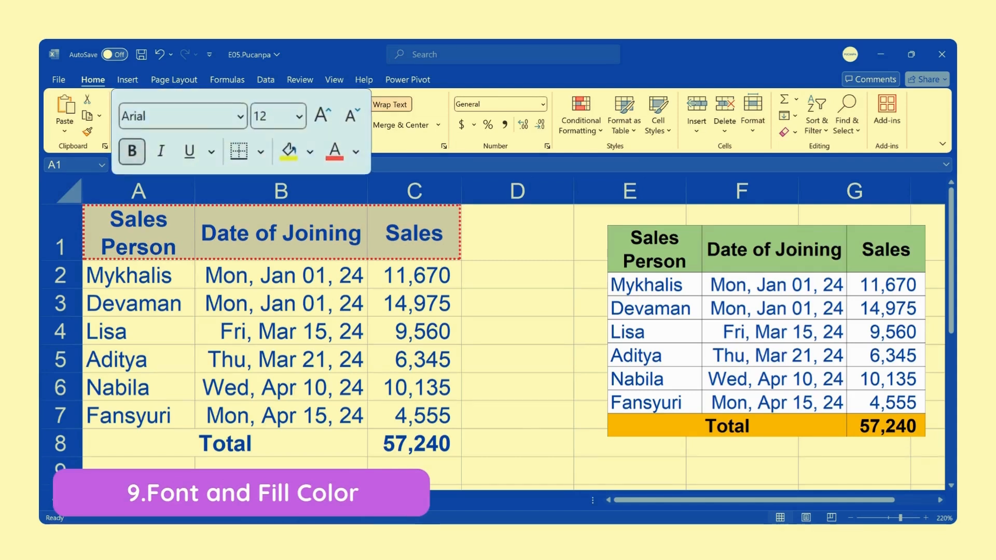
Set the font color of the header row A1:C1 and the total row A8:C8 to black
{"action": "left_click", "coordinate": [358, 152]}
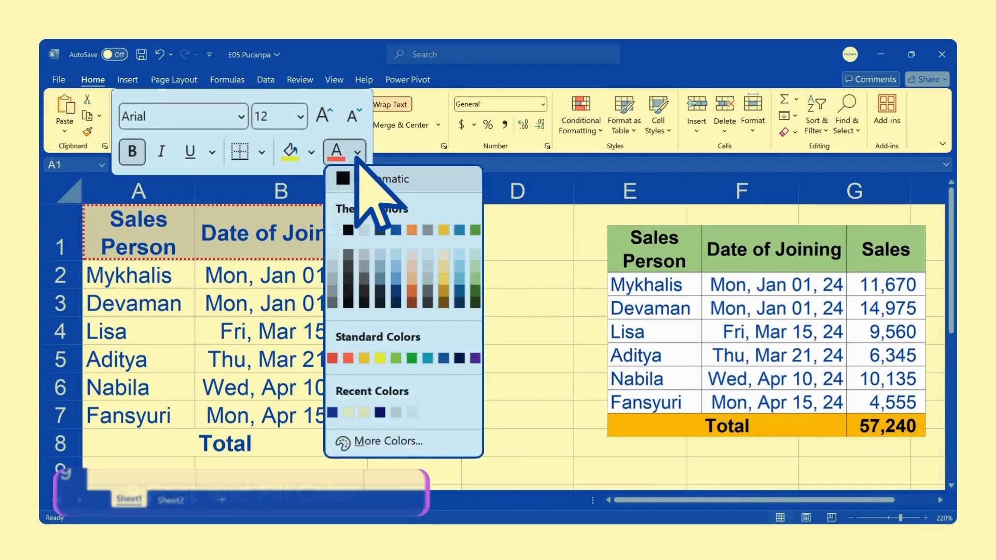
{"action": "left_click", "coordinate": [376, 233]}
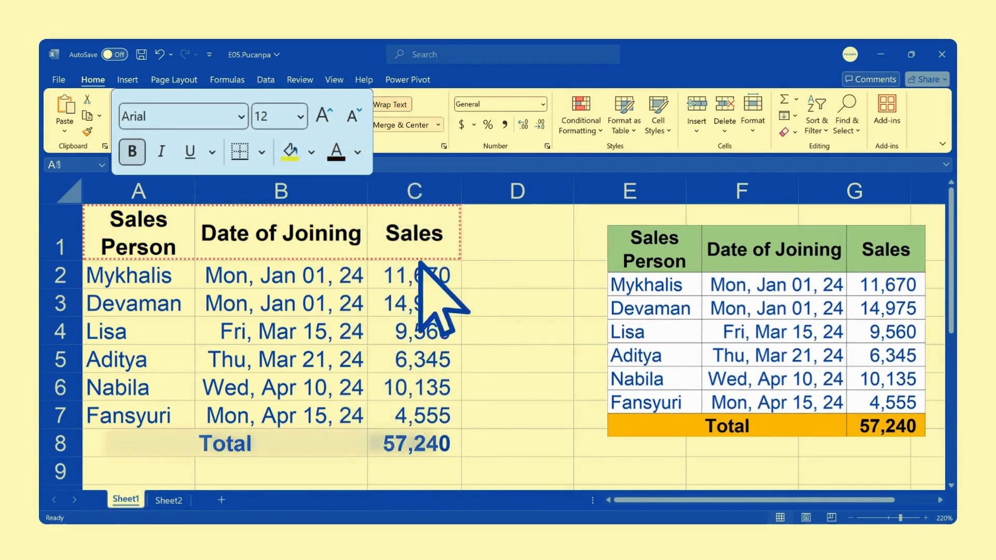
{"action": "left_click", "coordinate": [357, 152]}
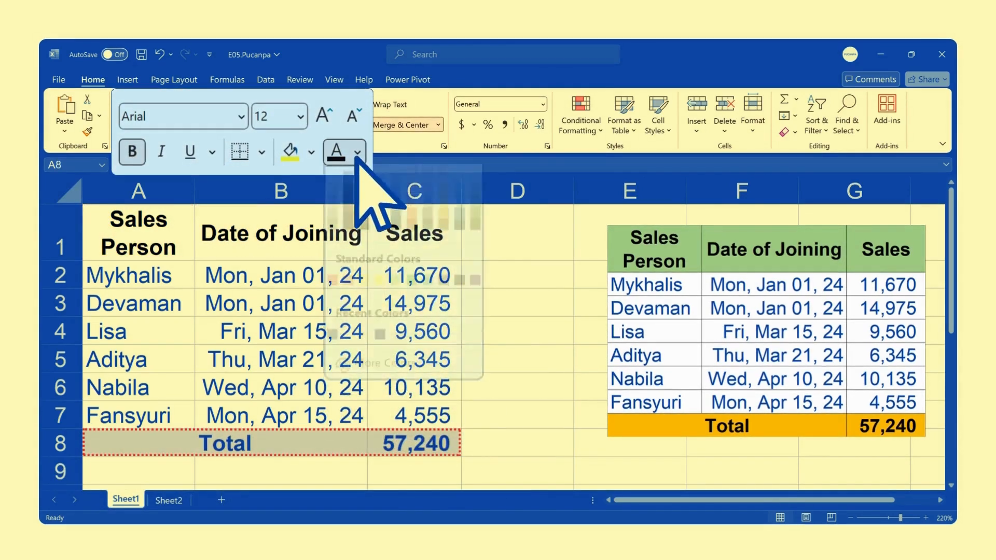
{"action": "left_click", "coordinate": [349, 231]}
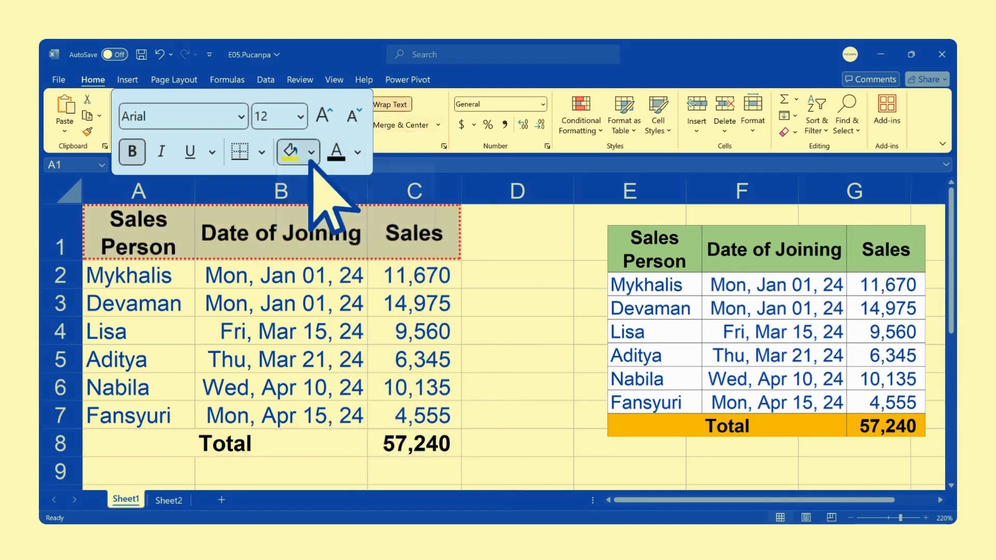
Fill the header row A1:C1 with light green, the total row A8:C8 with orange and the data cells A2:C7 with white
{"action": "left_click", "coordinate": [312, 152]}
{"action": "left_click", "coordinate": [421, 241]}
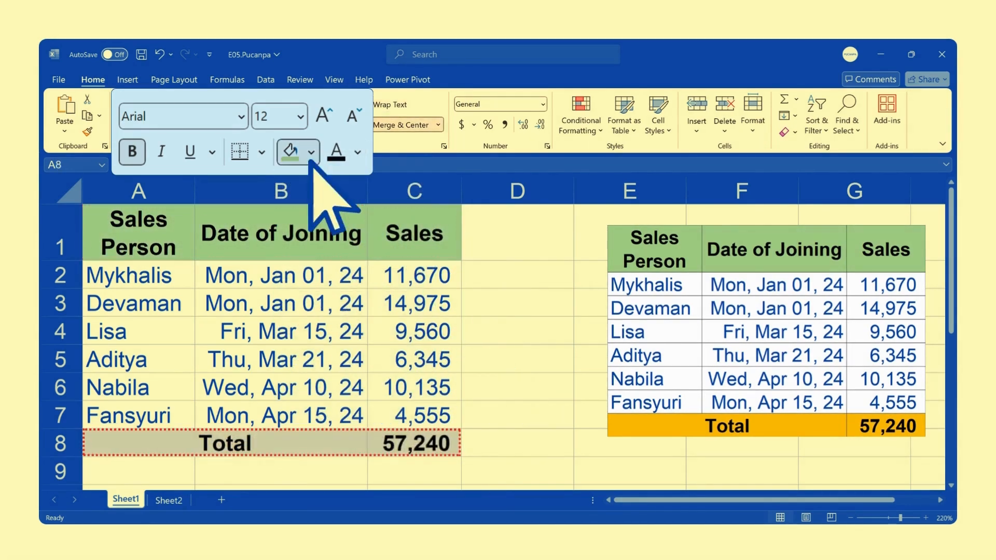
{"action": "left_click", "coordinate": [312, 152]}
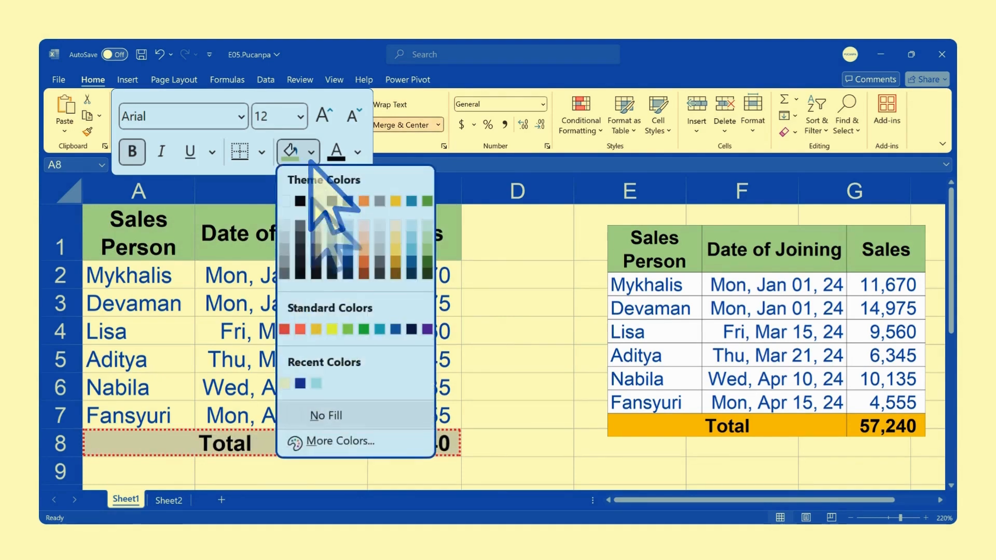
{"action": "left_click", "coordinate": [315, 328]}
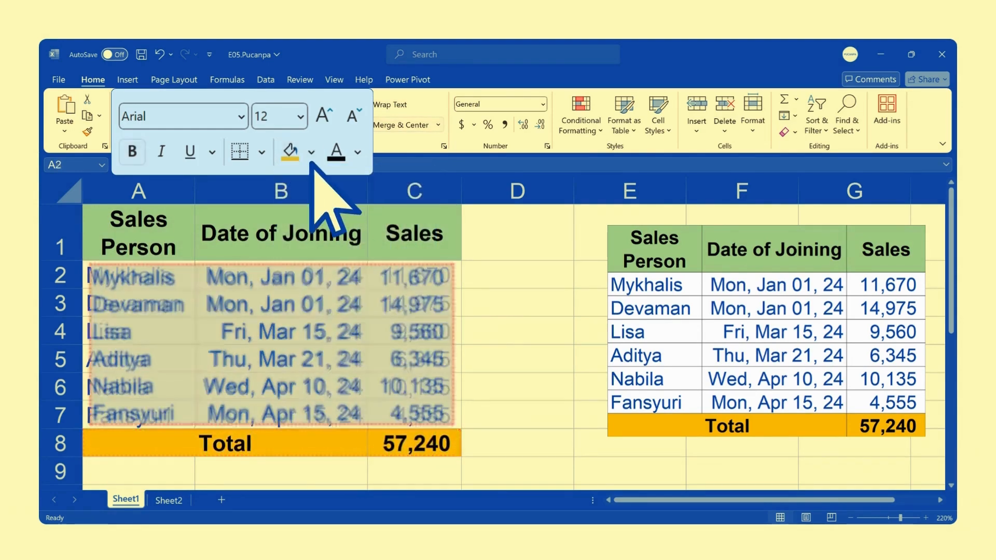
{"action": "left_click", "coordinate": [311, 153]}
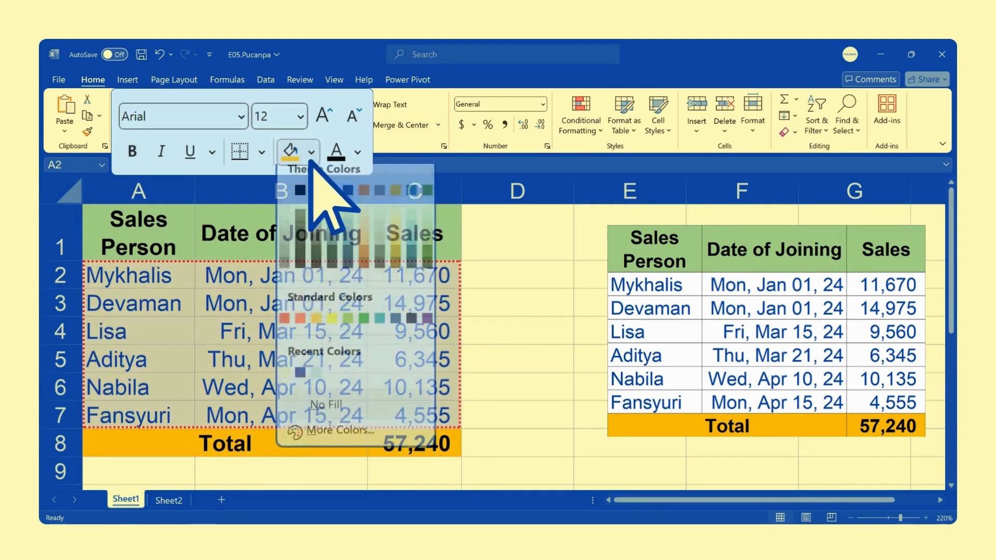
{"action": "left_click", "coordinate": [284, 201]}
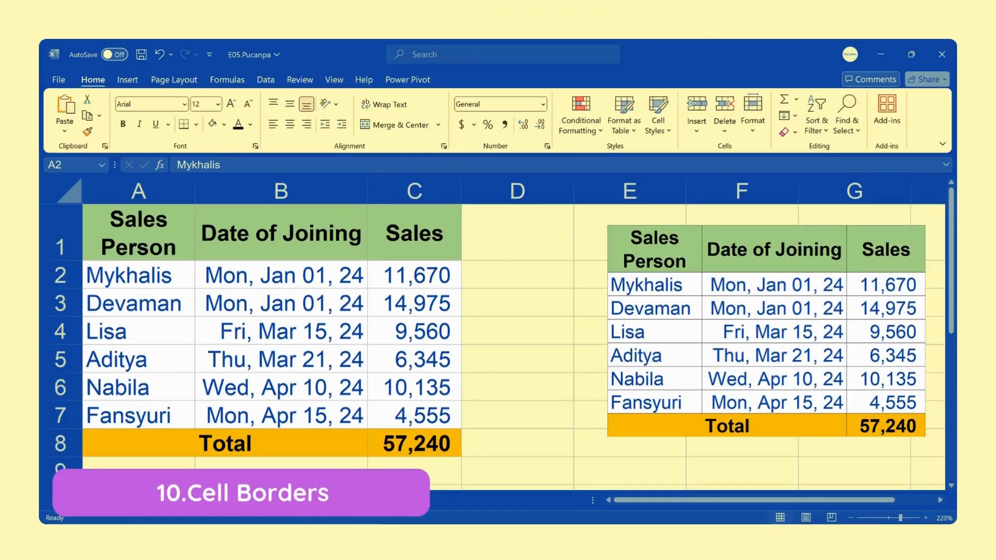
Apply thin solid black outline and inside borders to the table A1:C8 through Format Cells
{"action": "left_click_drag", "start_coordinate": [139, 233], "coordinate": [414, 443]}
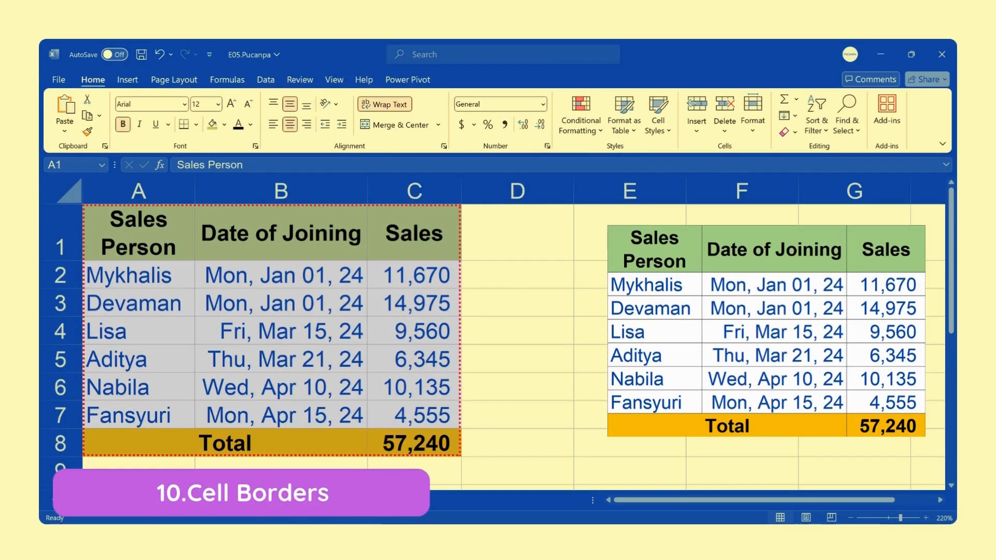
{"action": "left_click", "coordinate": [547, 145]}
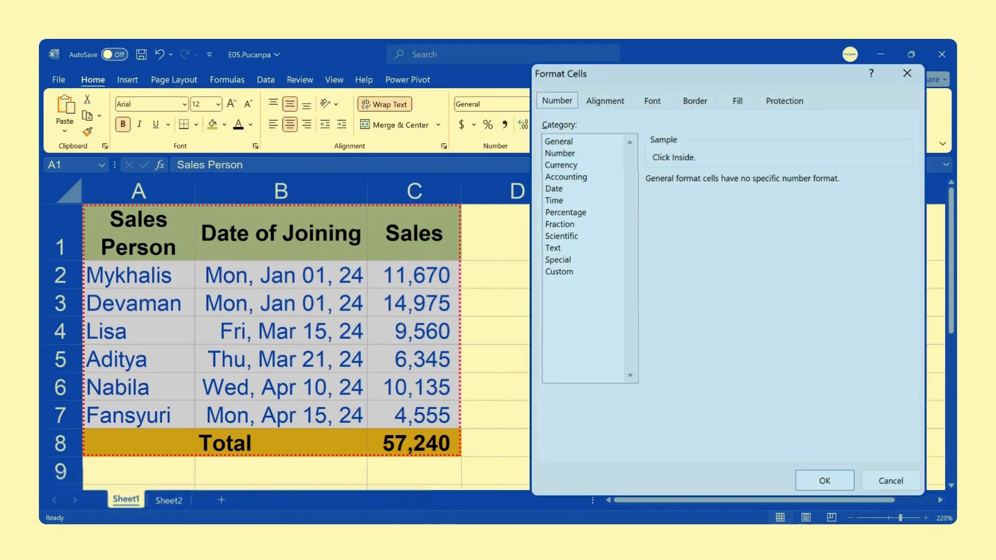
{"action": "left_click", "coordinate": [695, 101]}
{"action": "left_click", "coordinate": [579, 251]}
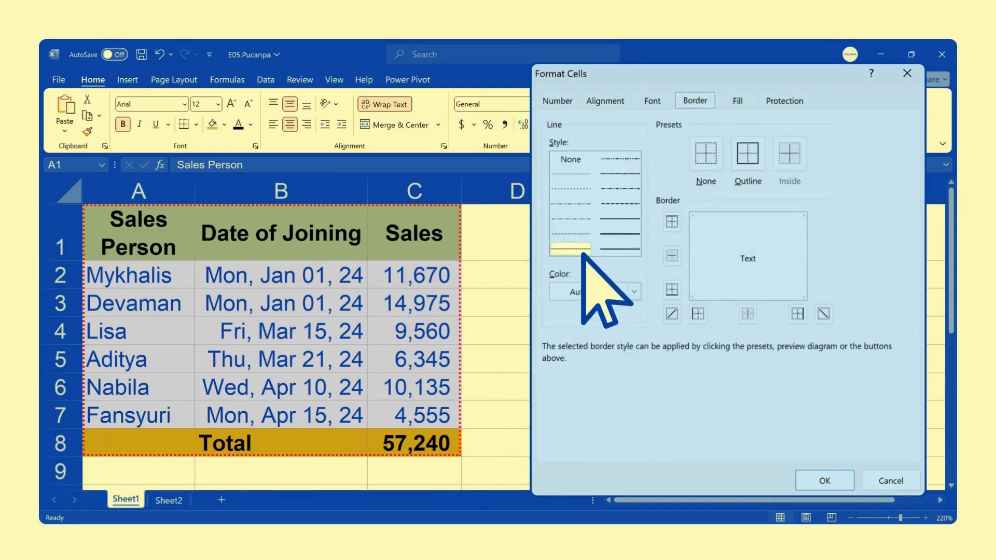
{"action": "left_click", "coordinate": [635, 291]}
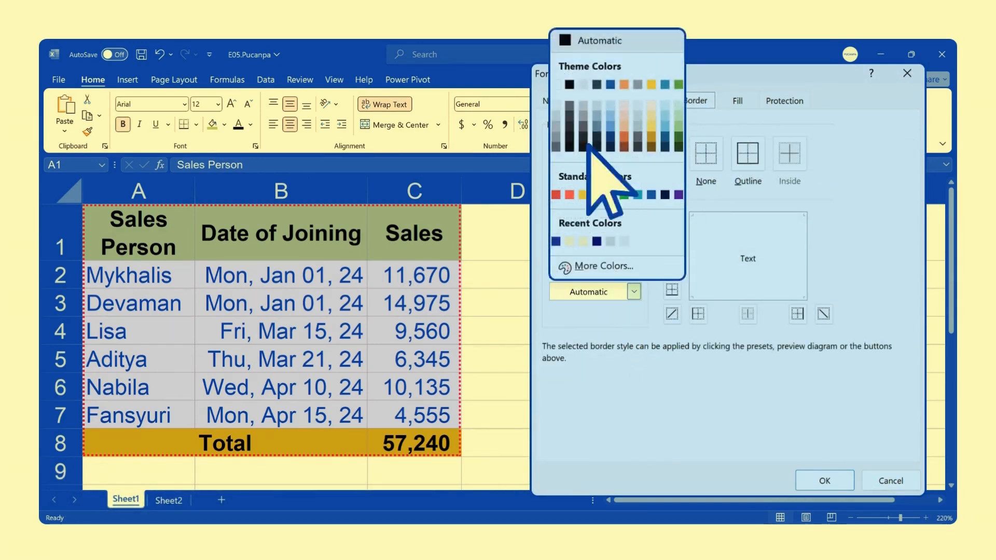
{"action": "left_click", "coordinate": [748, 153]}
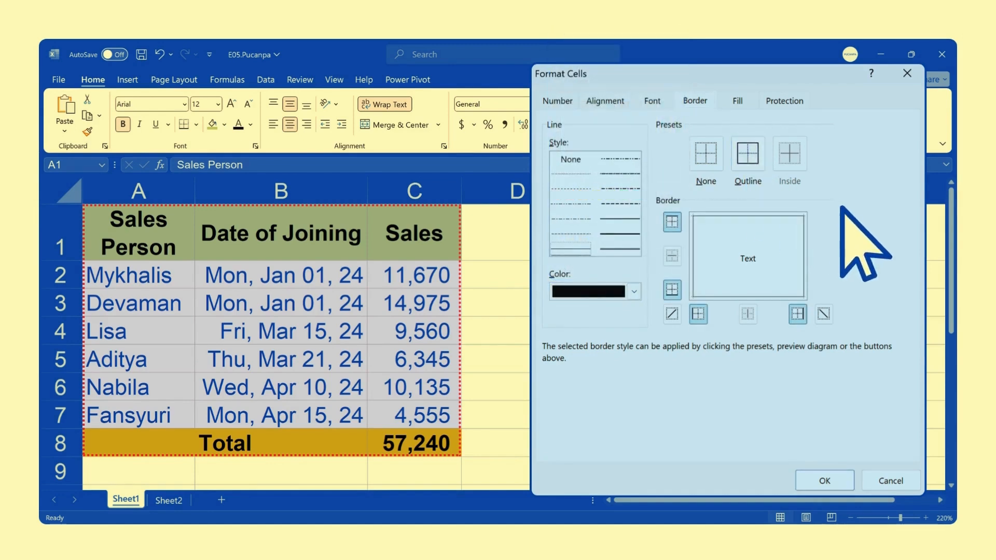
{"action": "left_click", "coordinate": [789, 153]}
{"action": "left_click", "coordinate": [825, 480]}
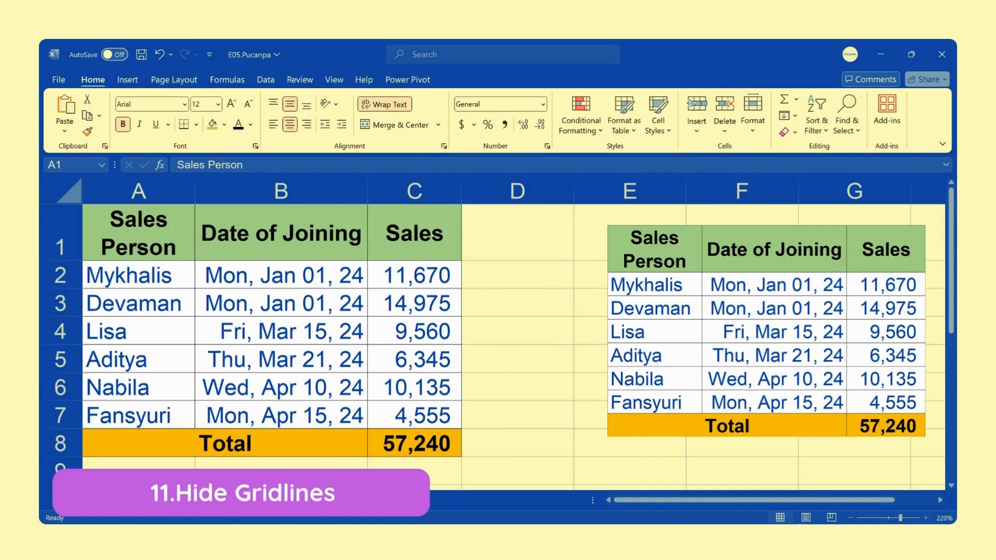
Hide the worksheet gridlines
{"action": "left_click", "coordinate": [334, 79]}
{"action": "left_click", "coordinate": [386, 117]}
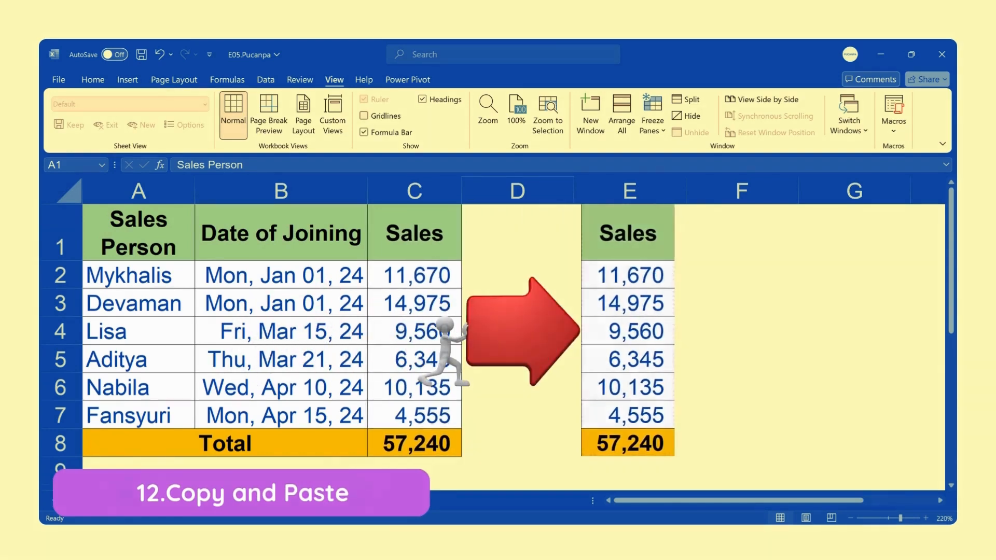
Copy the Sales column C1:C8 and paste it with its formatting starting at E1
{"action": "left_click_drag", "start_coordinate": [415, 233], "coordinate": [430, 441]}
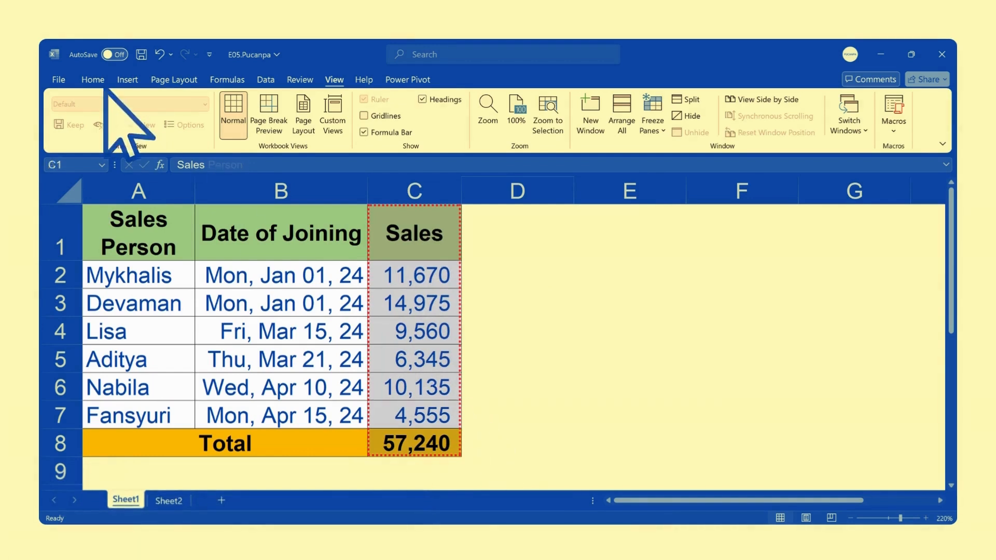
{"action": "left_click", "coordinate": [101, 84]}
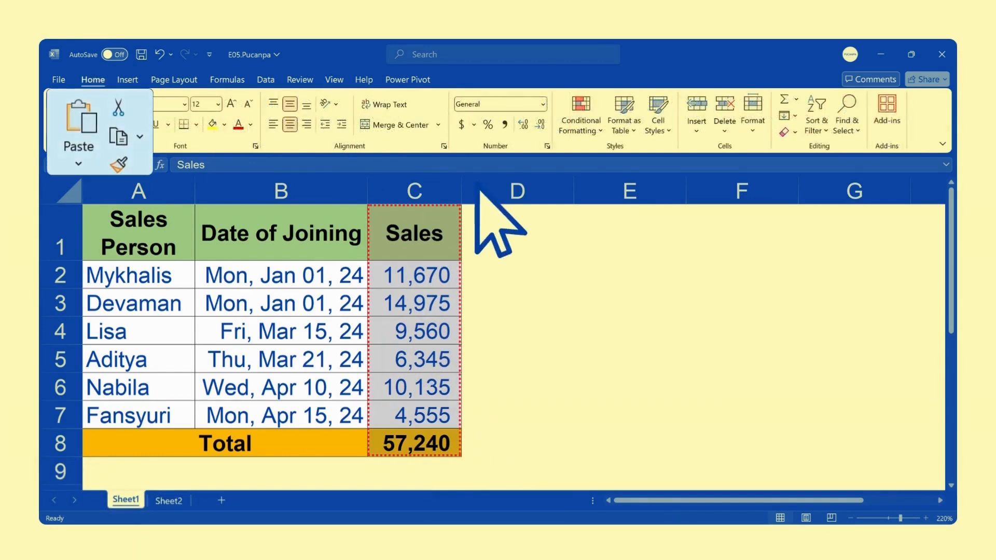
{"action": "left_click", "coordinate": [120, 139]}
{"action": "left_click", "coordinate": [630, 232]}
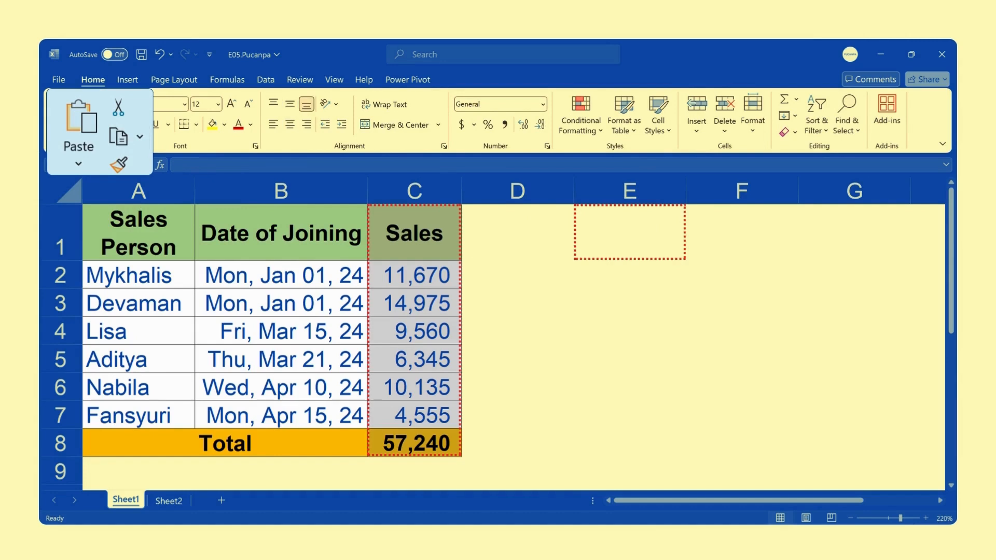
{"action": "key", "text": "ctrl+v"}
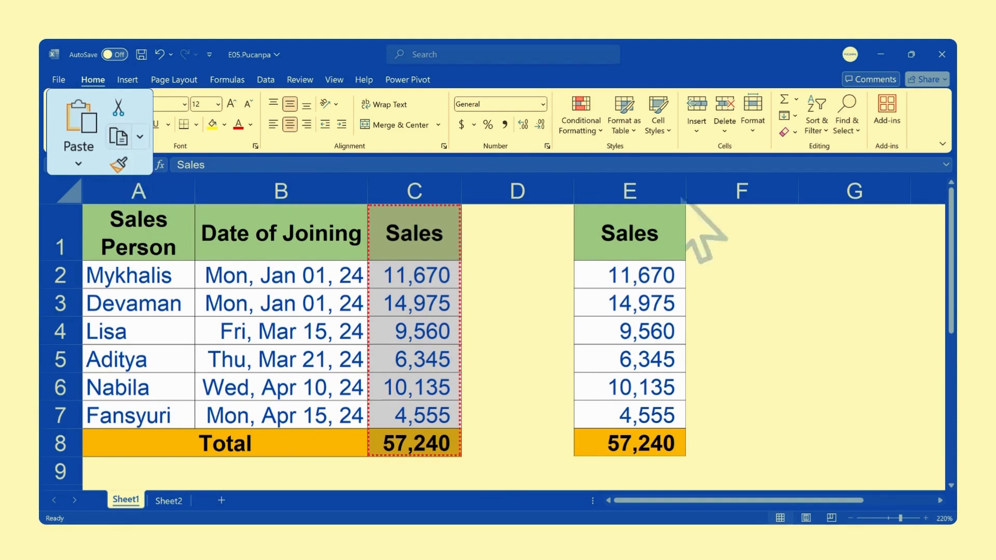
Paste only the values of the copied Sales column starting at F1 with Paste Special
{"action": "left_click", "coordinate": [733, 228]}
{"action": "left_click", "coordinate": [79, 167]}
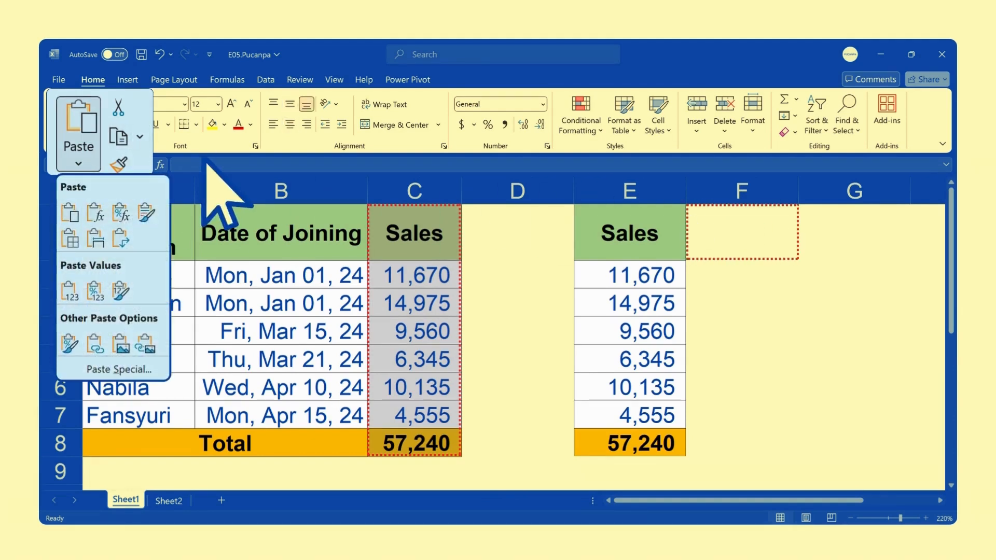
{"action": "left_click", "coordinate": [117, 369]}
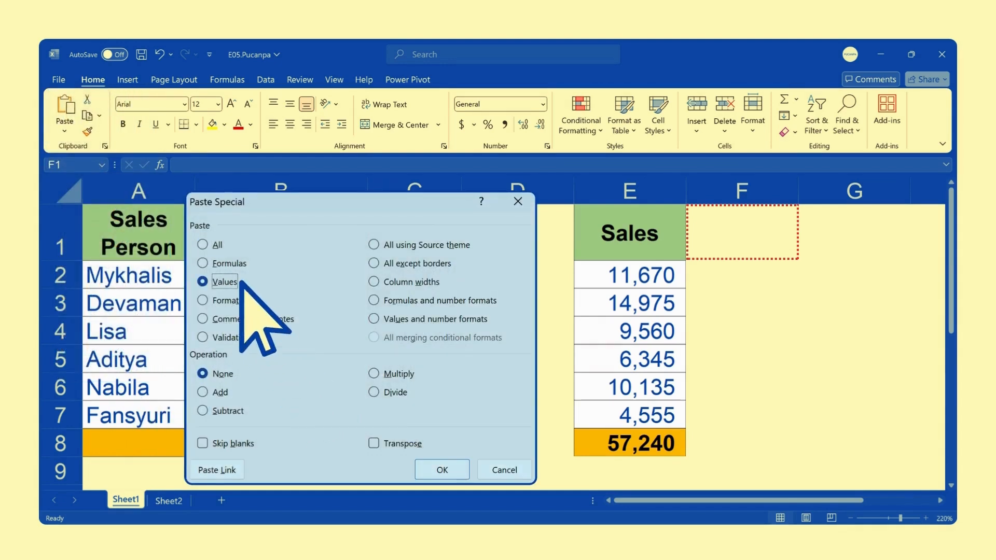
{"action": "key", "text": "Return"}
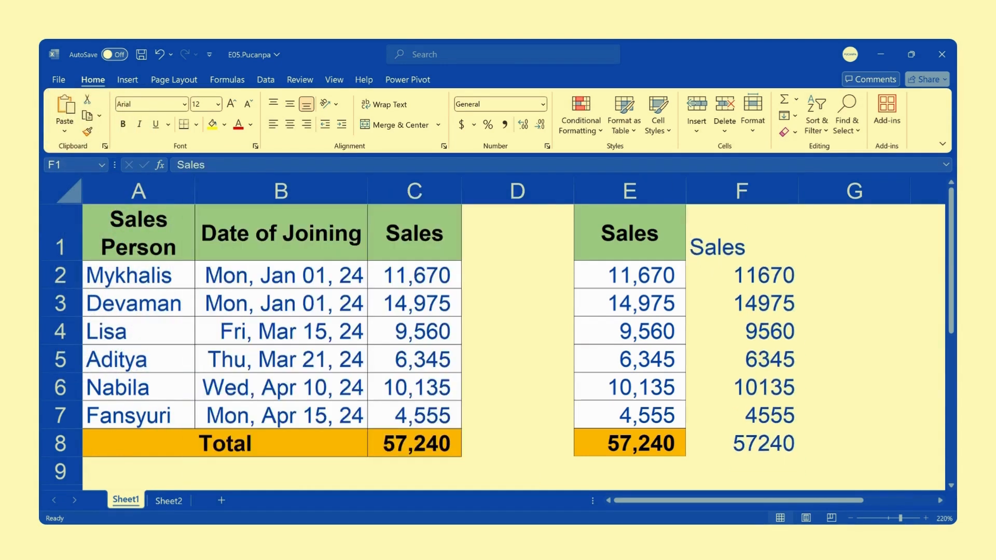